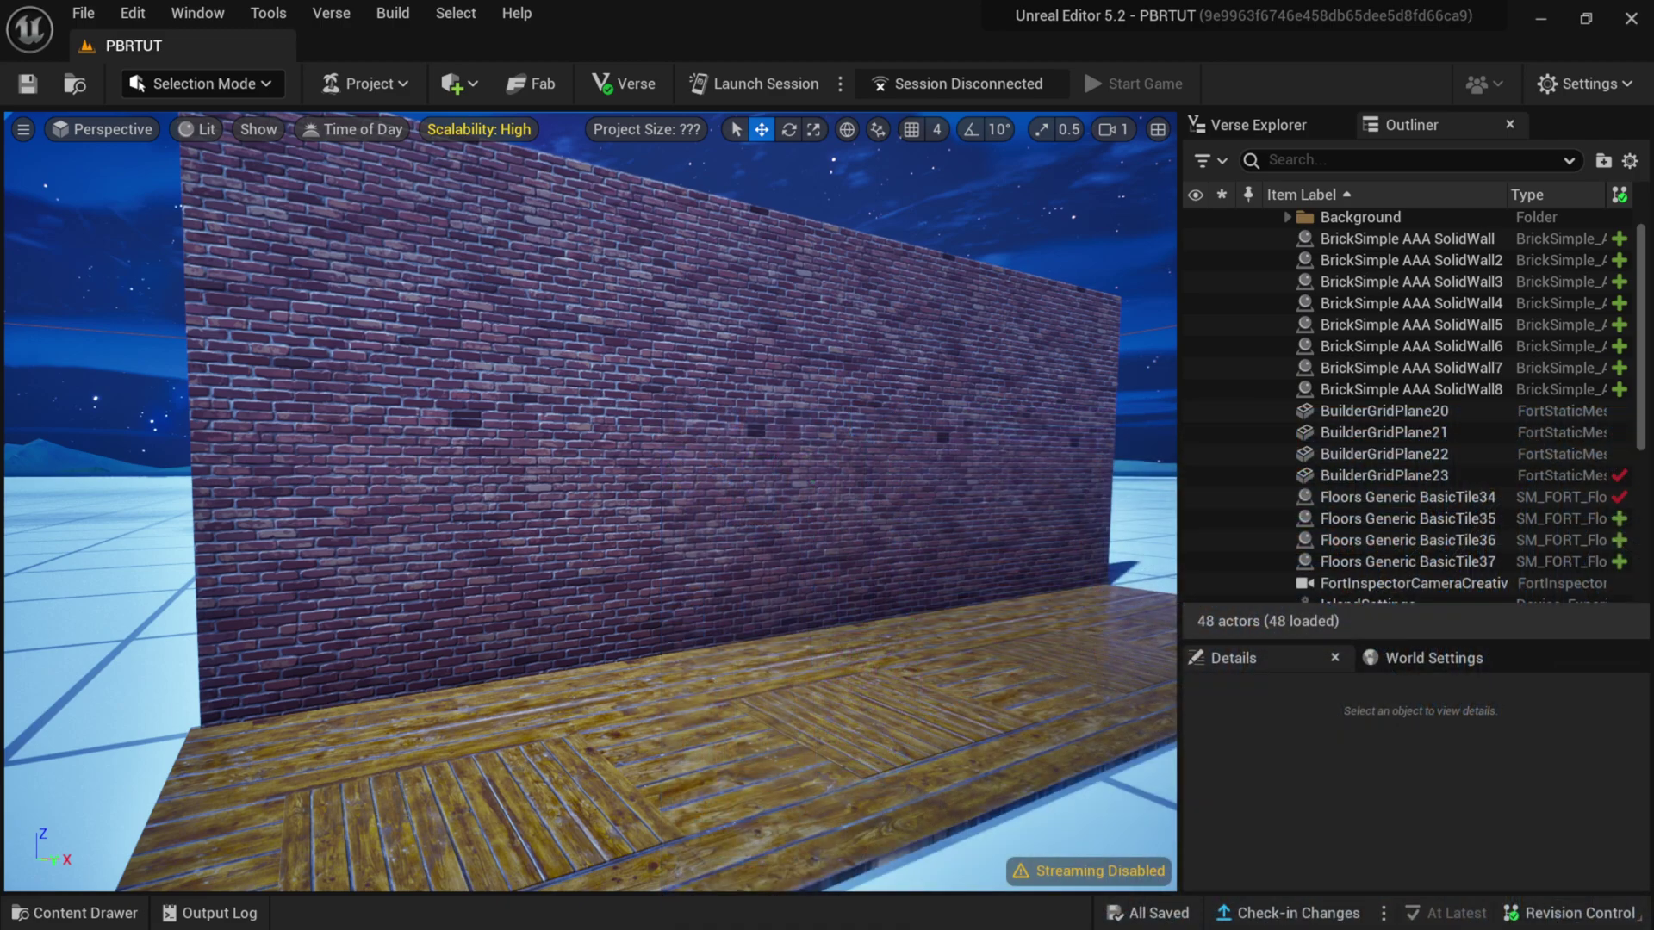
- Dock the Content Drawer as a Content Browser panel below the viewport, showing PBRTUT Content
{"action": "left_click", "coordinate": [86, 913]}
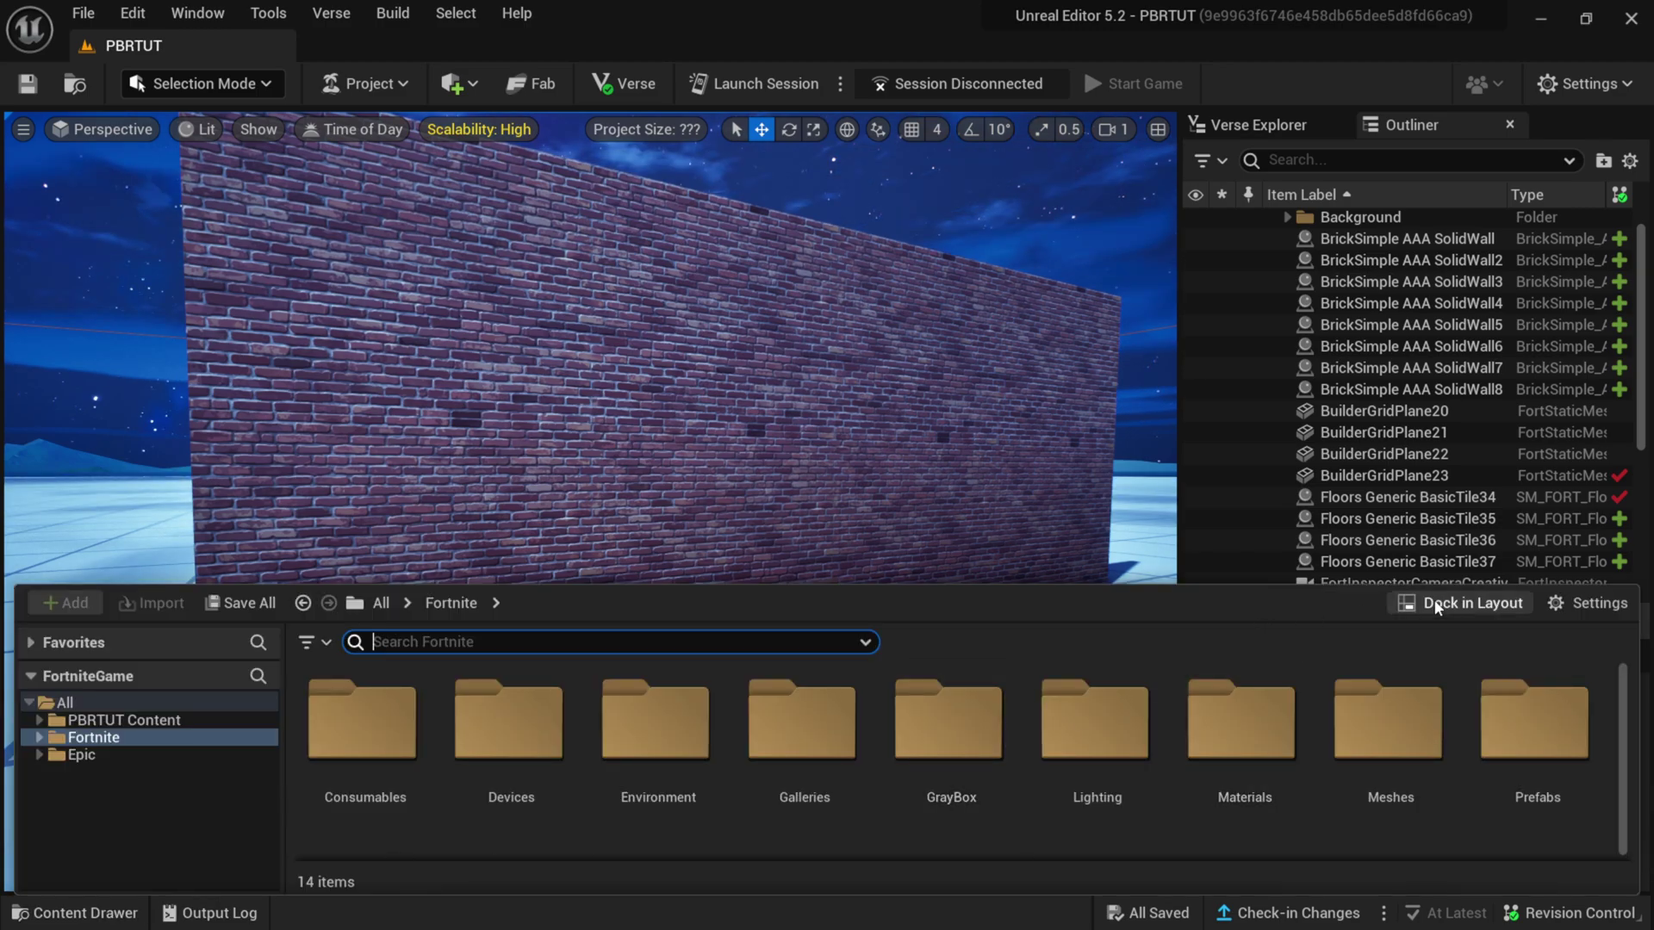
{"action": "left_click", "coordinate": [1457, 605]}
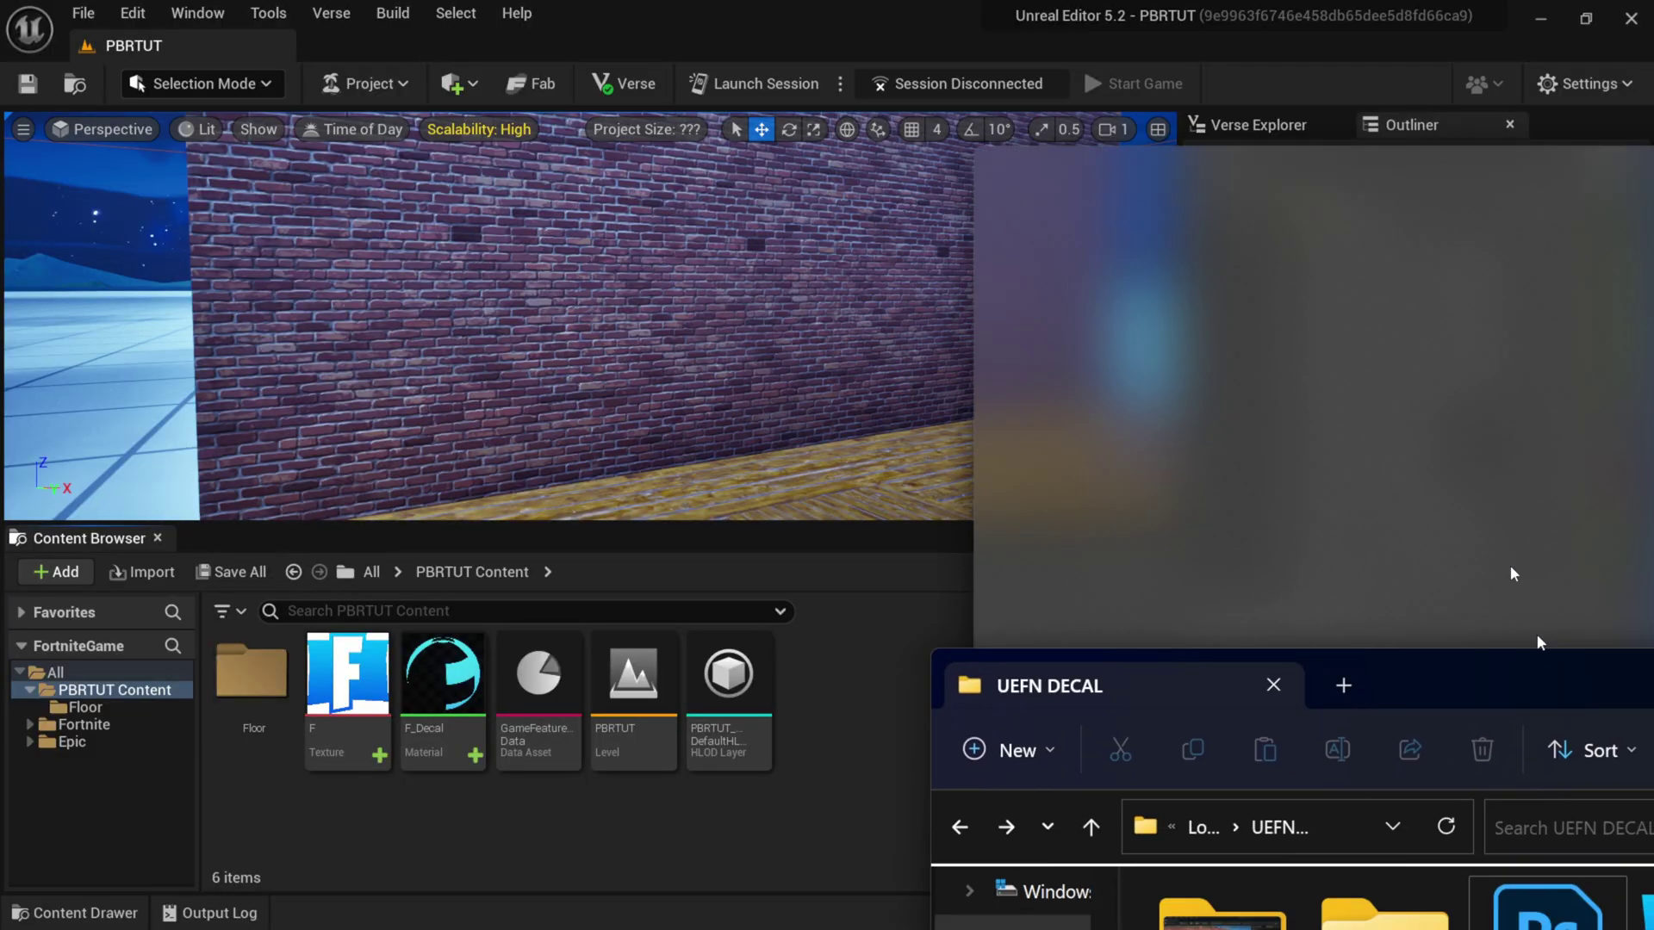
- Preview Neon.png from the UEFN DECAL folder, then import it into PBRTUT Content as a texture
{"action": "left_click_drag", "start_coordinate": [1378, 689], "coordinate": [865, 157]}
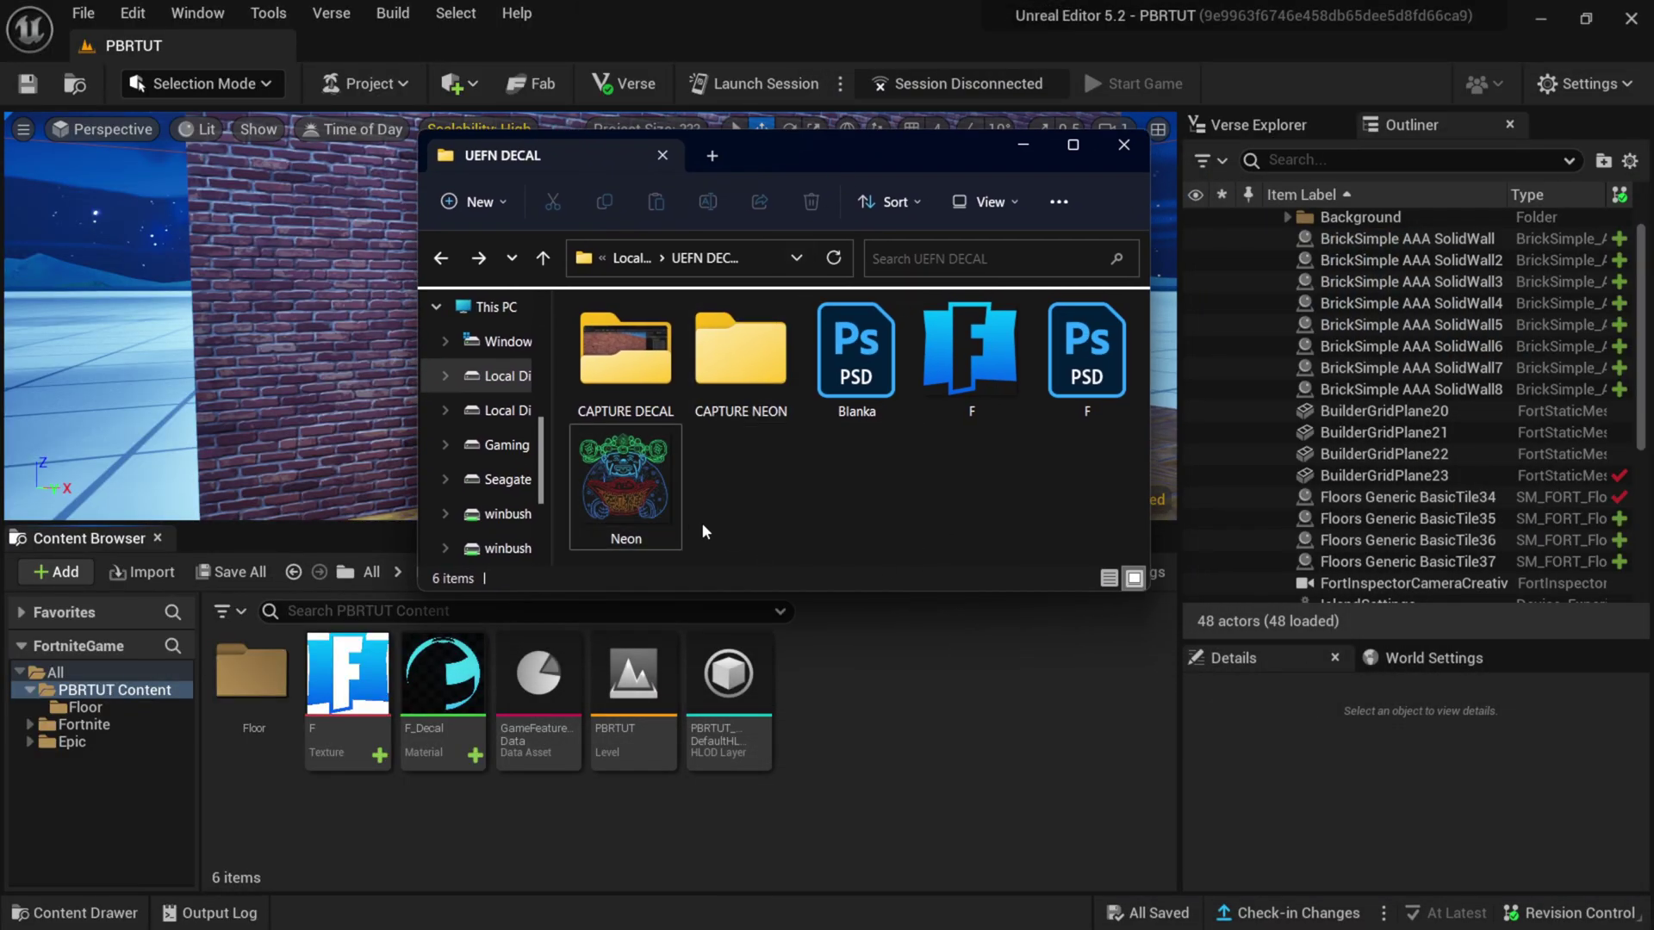
{"action": "left_click", "coordinate": [634, 481]}
{"action": "double_click", "coordinate": [634, 479]}
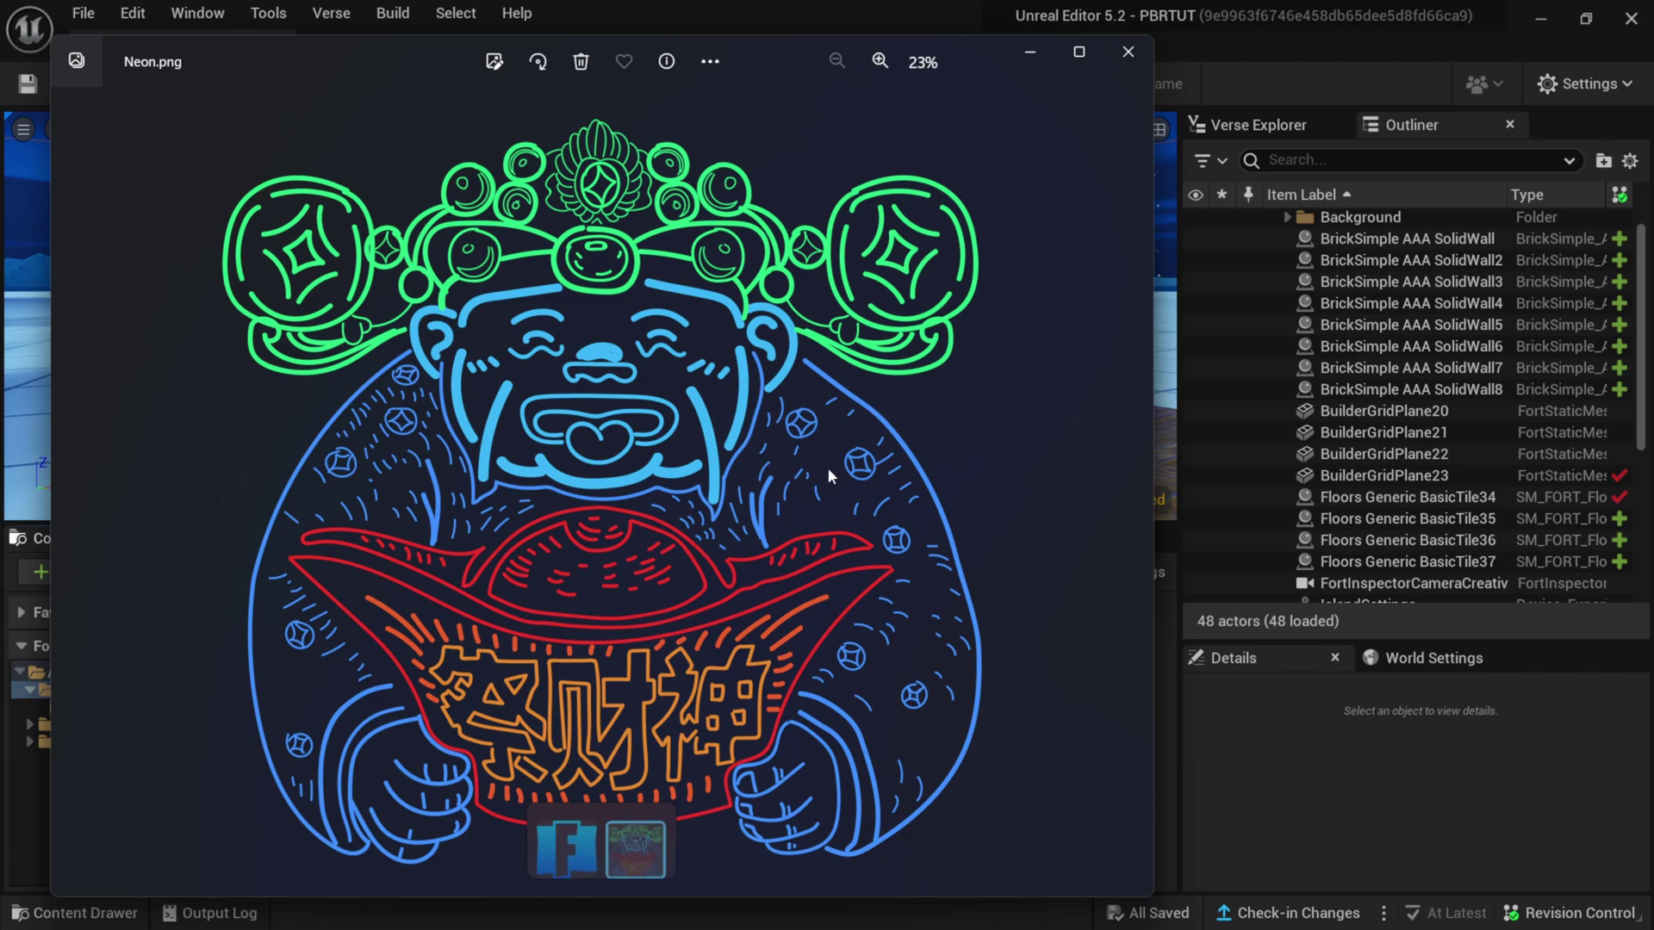
{"action": "left_click", "coordinate": [1137, 56]}
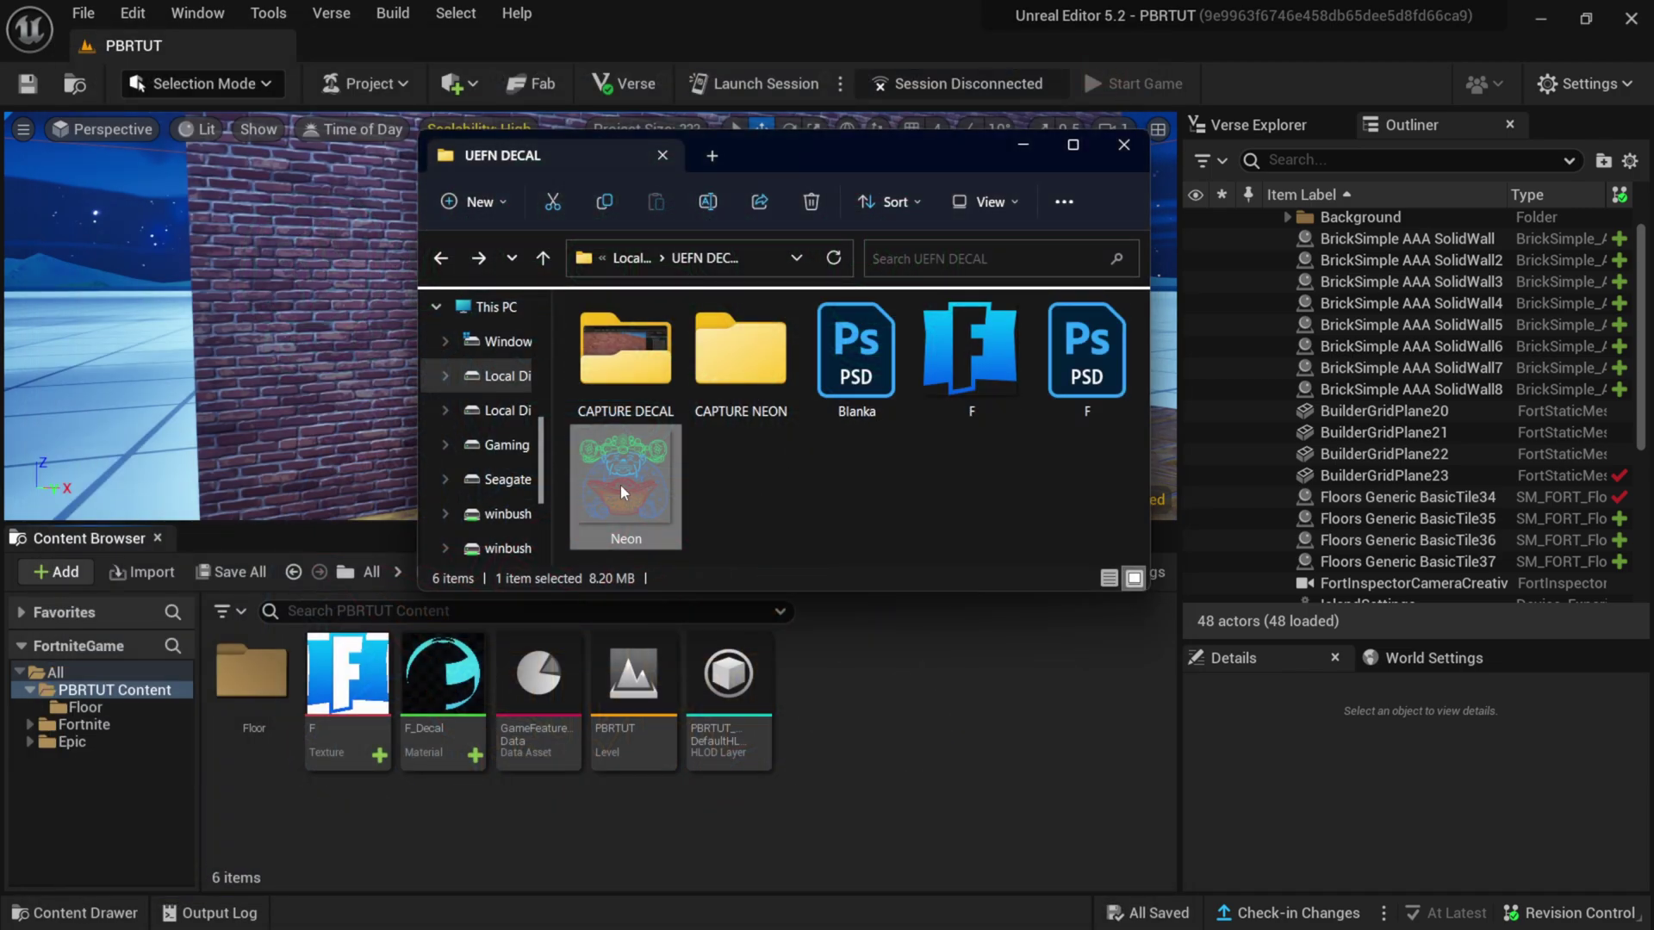
{"action": "left_click_drag", "start_coordinate": [613, 477], "coordinate": [846, 696]}
- Create a new material named NeonSign in the Content Browser and open it
{"action": "right_click", "coordinate": [908, 687]}
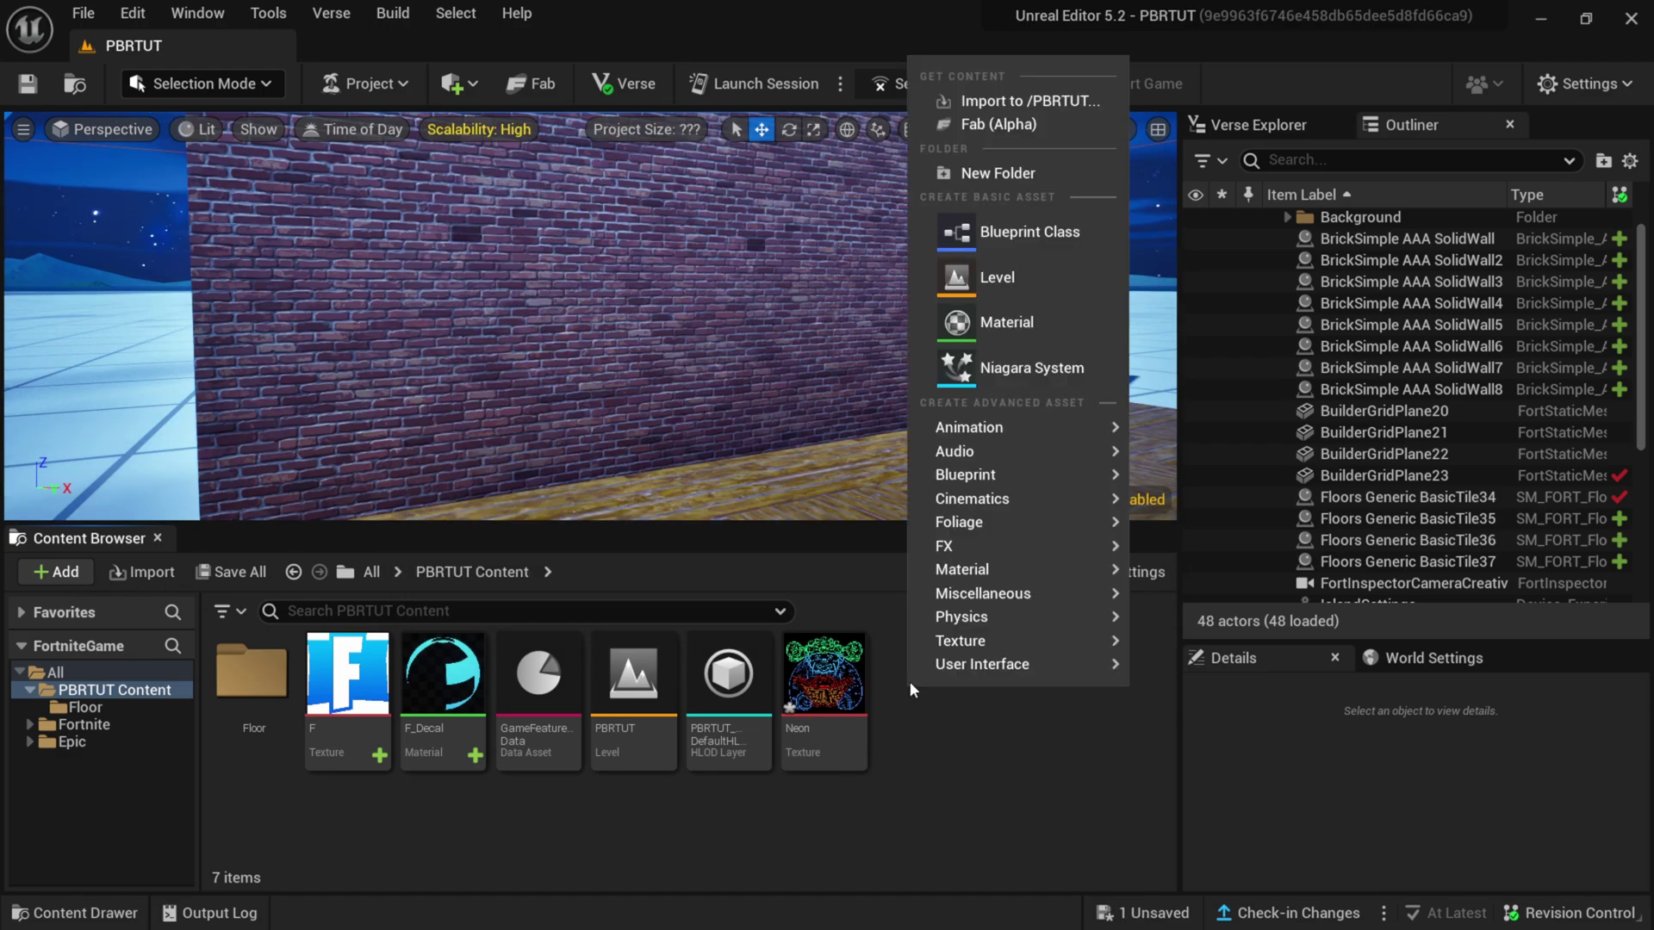
{"action": "left_click", "coordinate": [999, 322]}
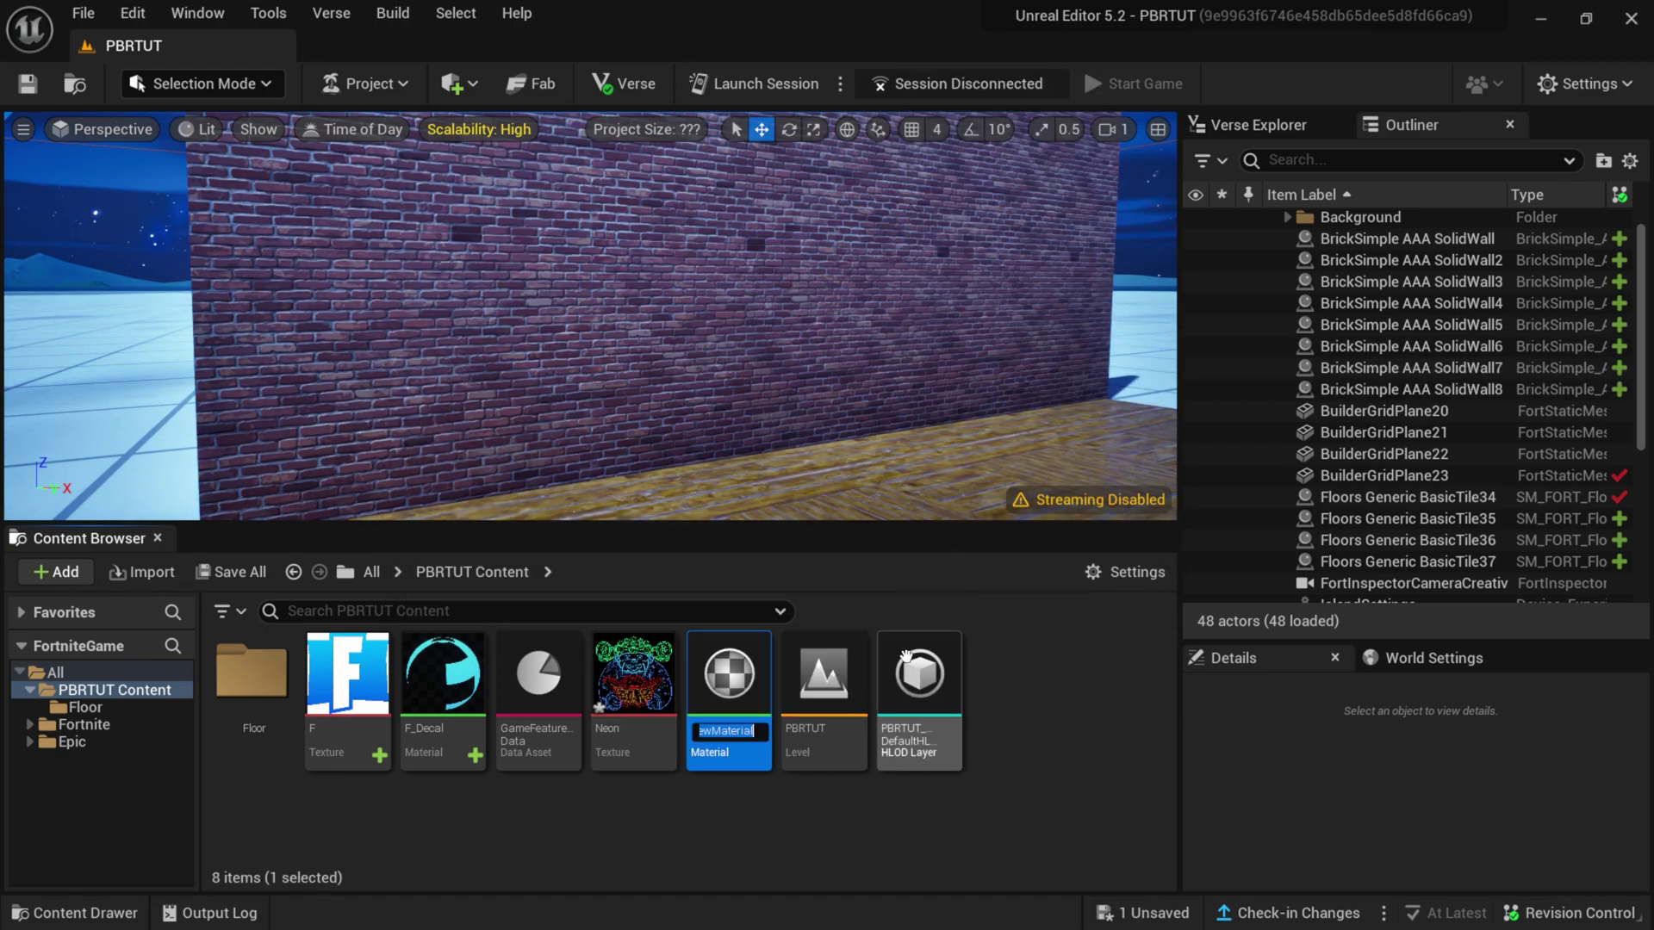
{"action": "type", "text": "NeonSign"}
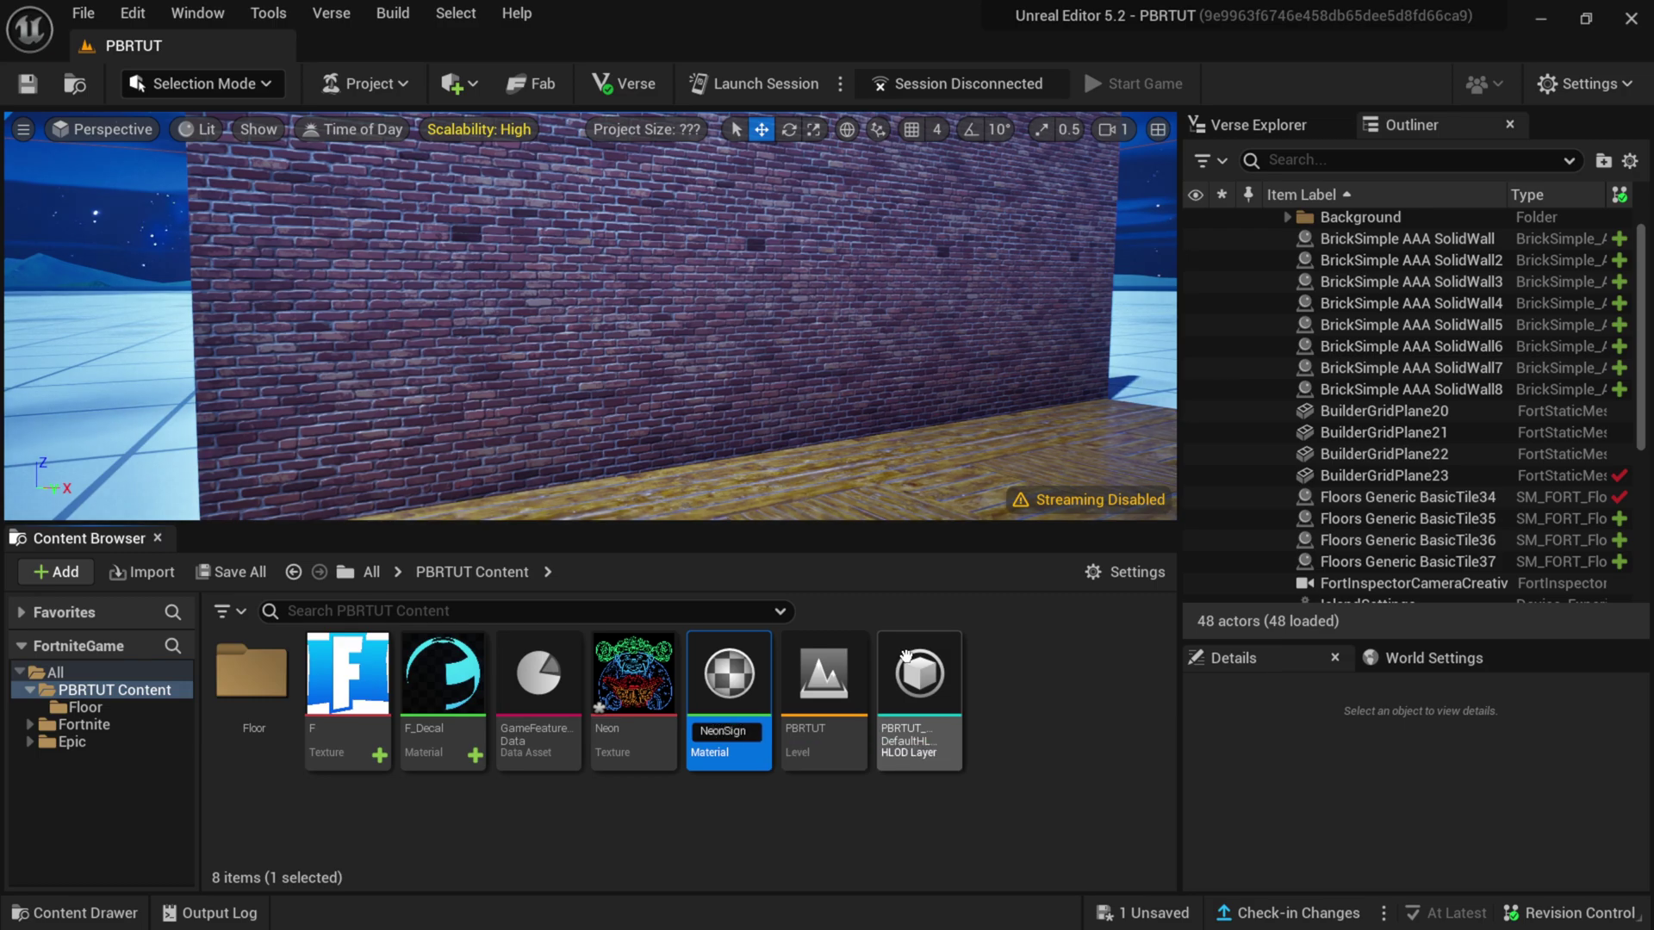
{"action": "key", "text": "Return"}
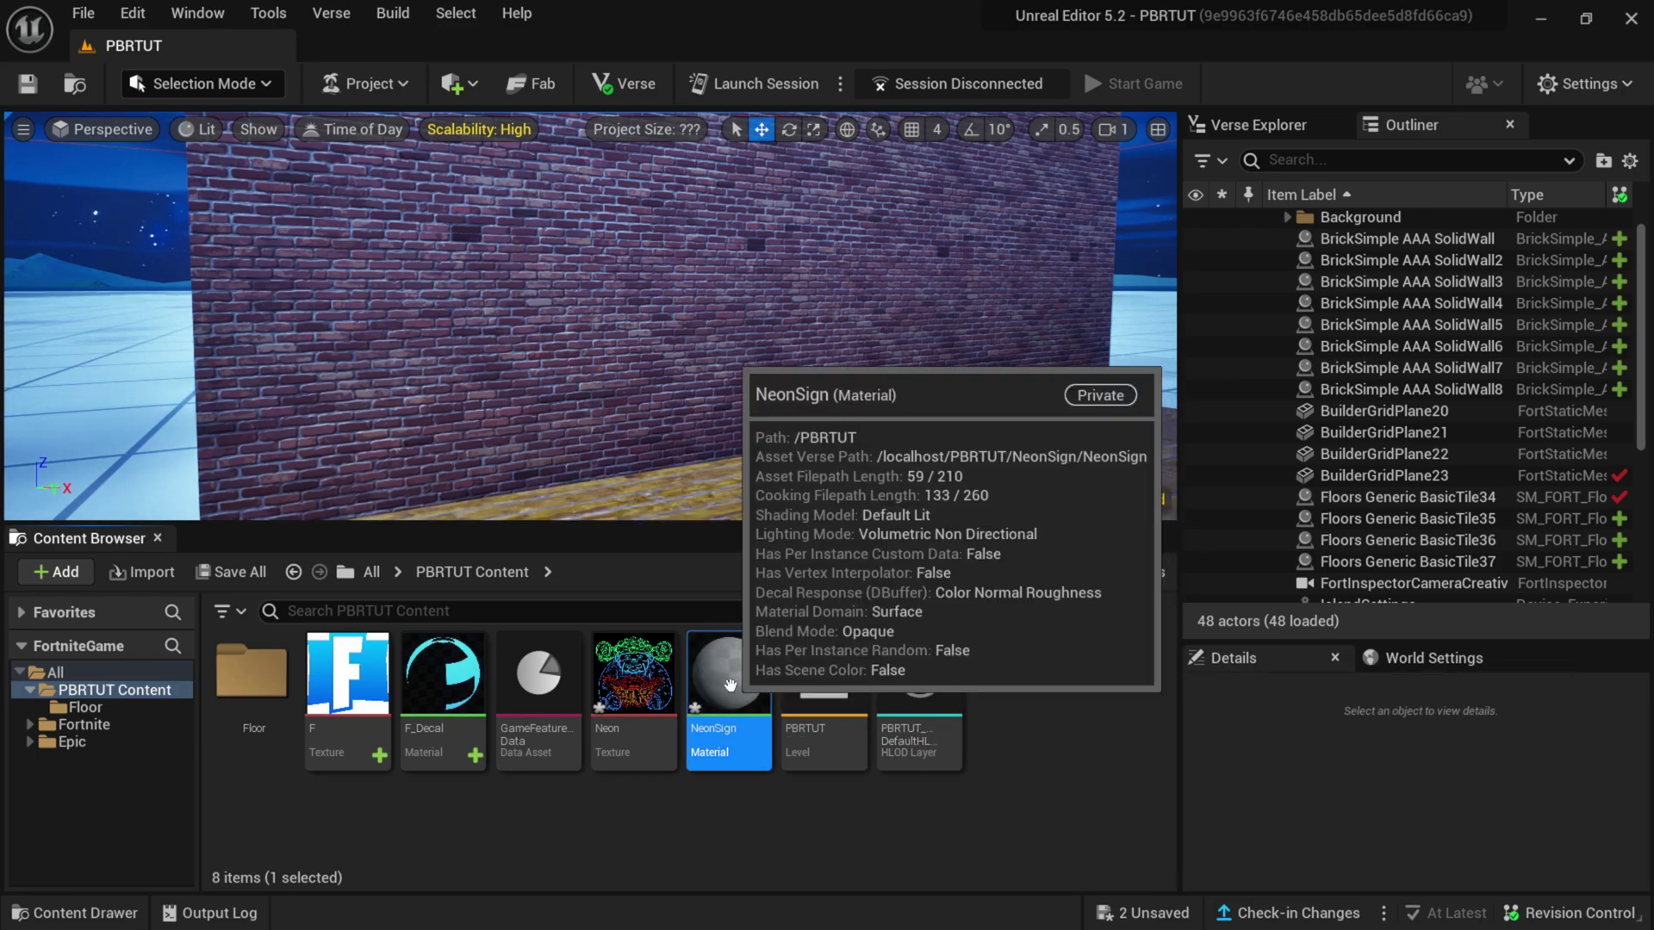
{"action": "double_click", "coordinate": [730, 685]}
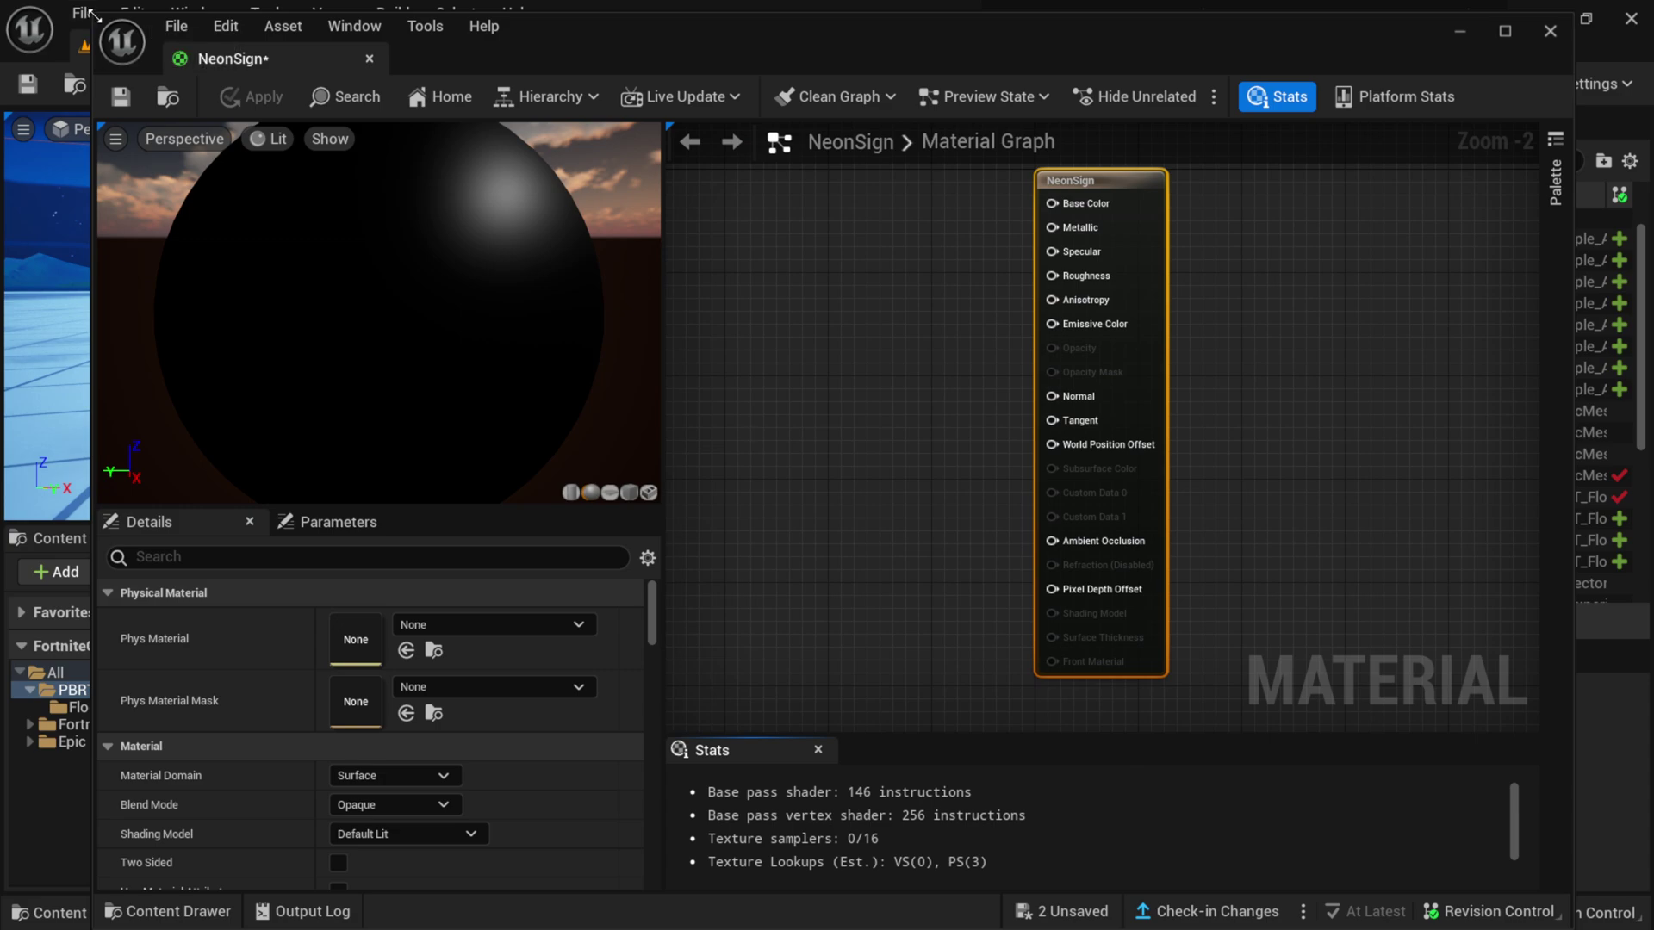
- Add the Neon texture to the NeonSign graph as a Texture Sample and maximize the editor
{"action": "left_click_drag", "start_coordinate": [93, 13], "coordinate": [584, 44]}
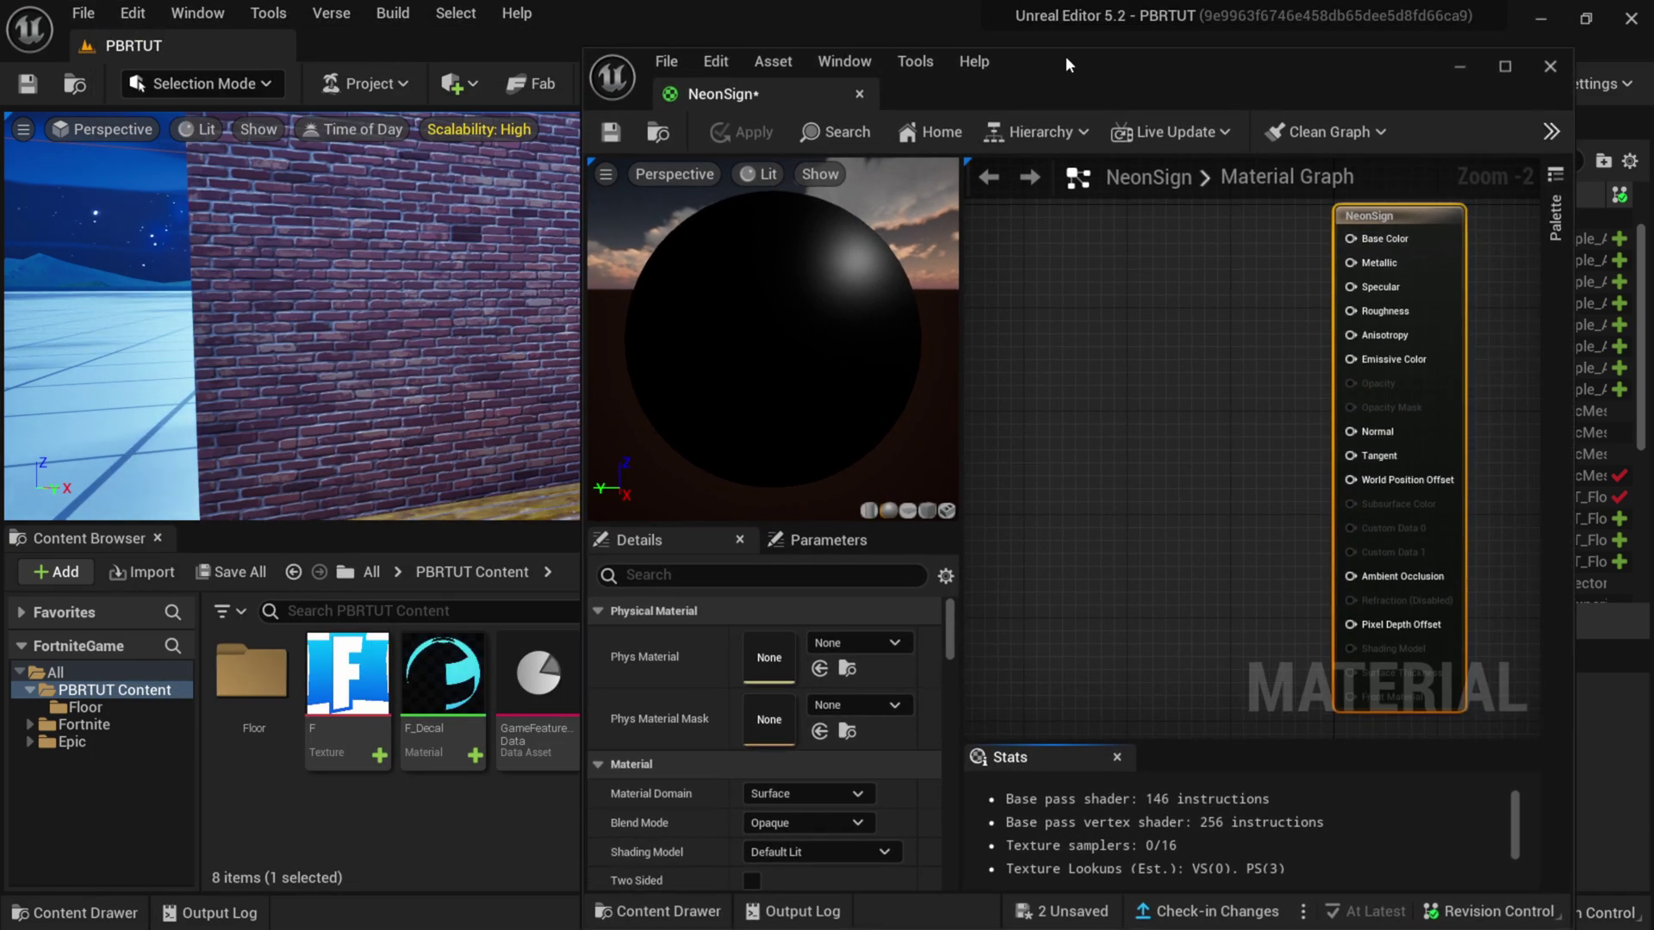
{"action": "left_click_drag", "start_coordinate": [1067, 65], "coordinate": [1206, 41]}
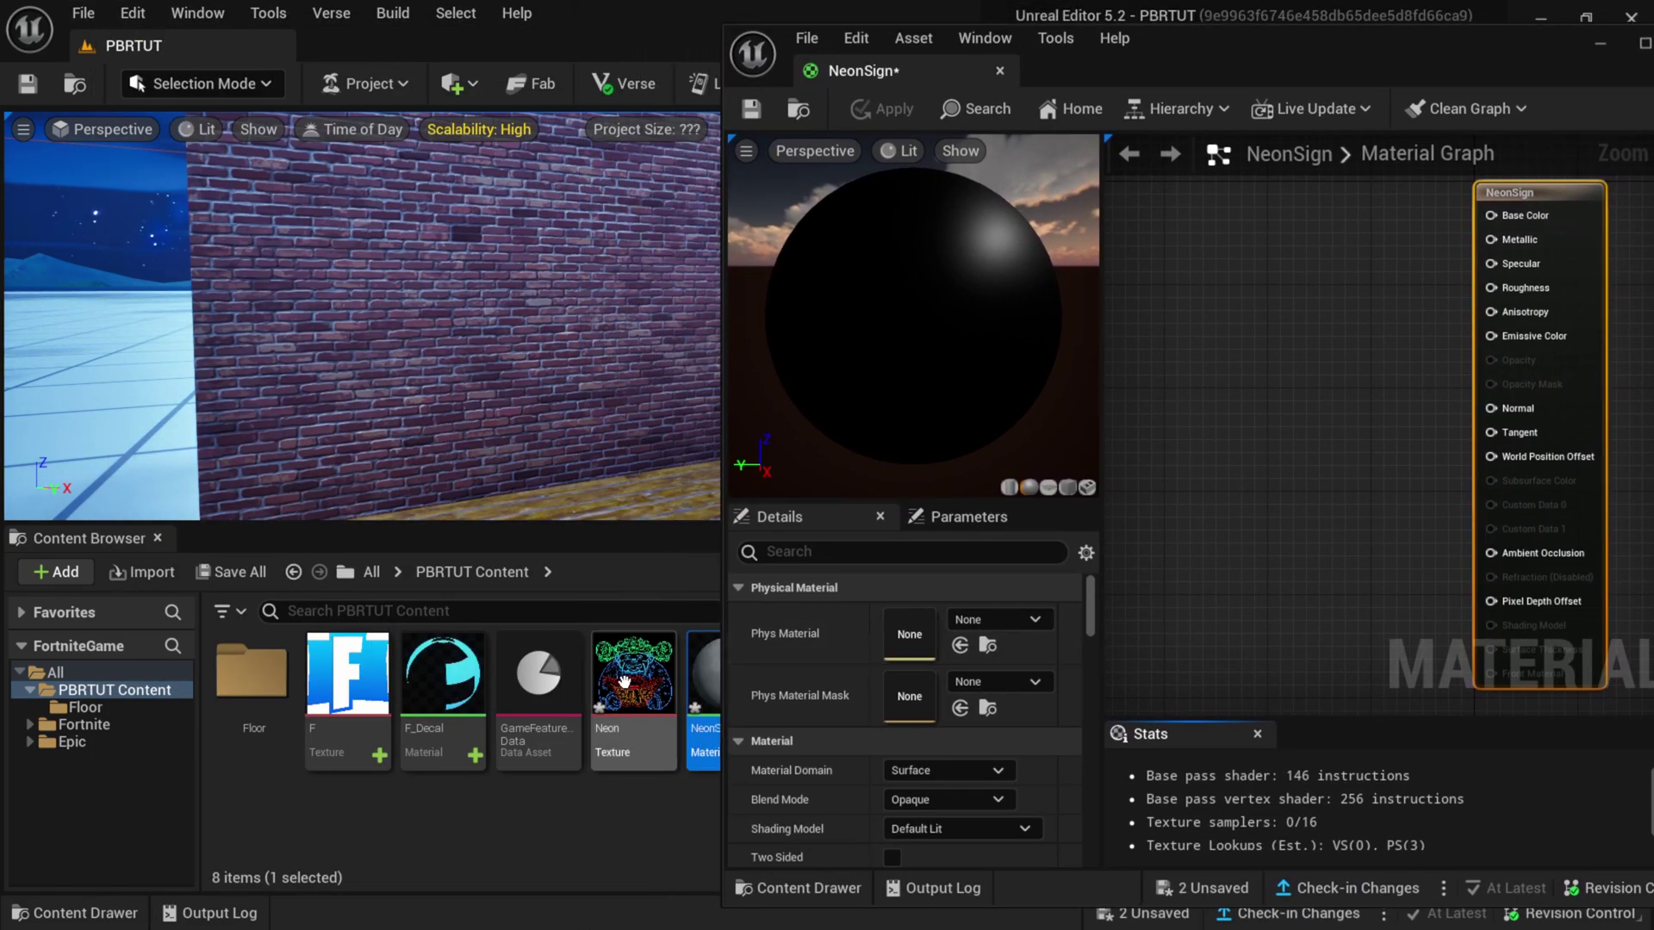
{"action": "mouse_move", "coordinate": [624, 681]}
{"action": "left_click", "coordinate": [673, 676]}
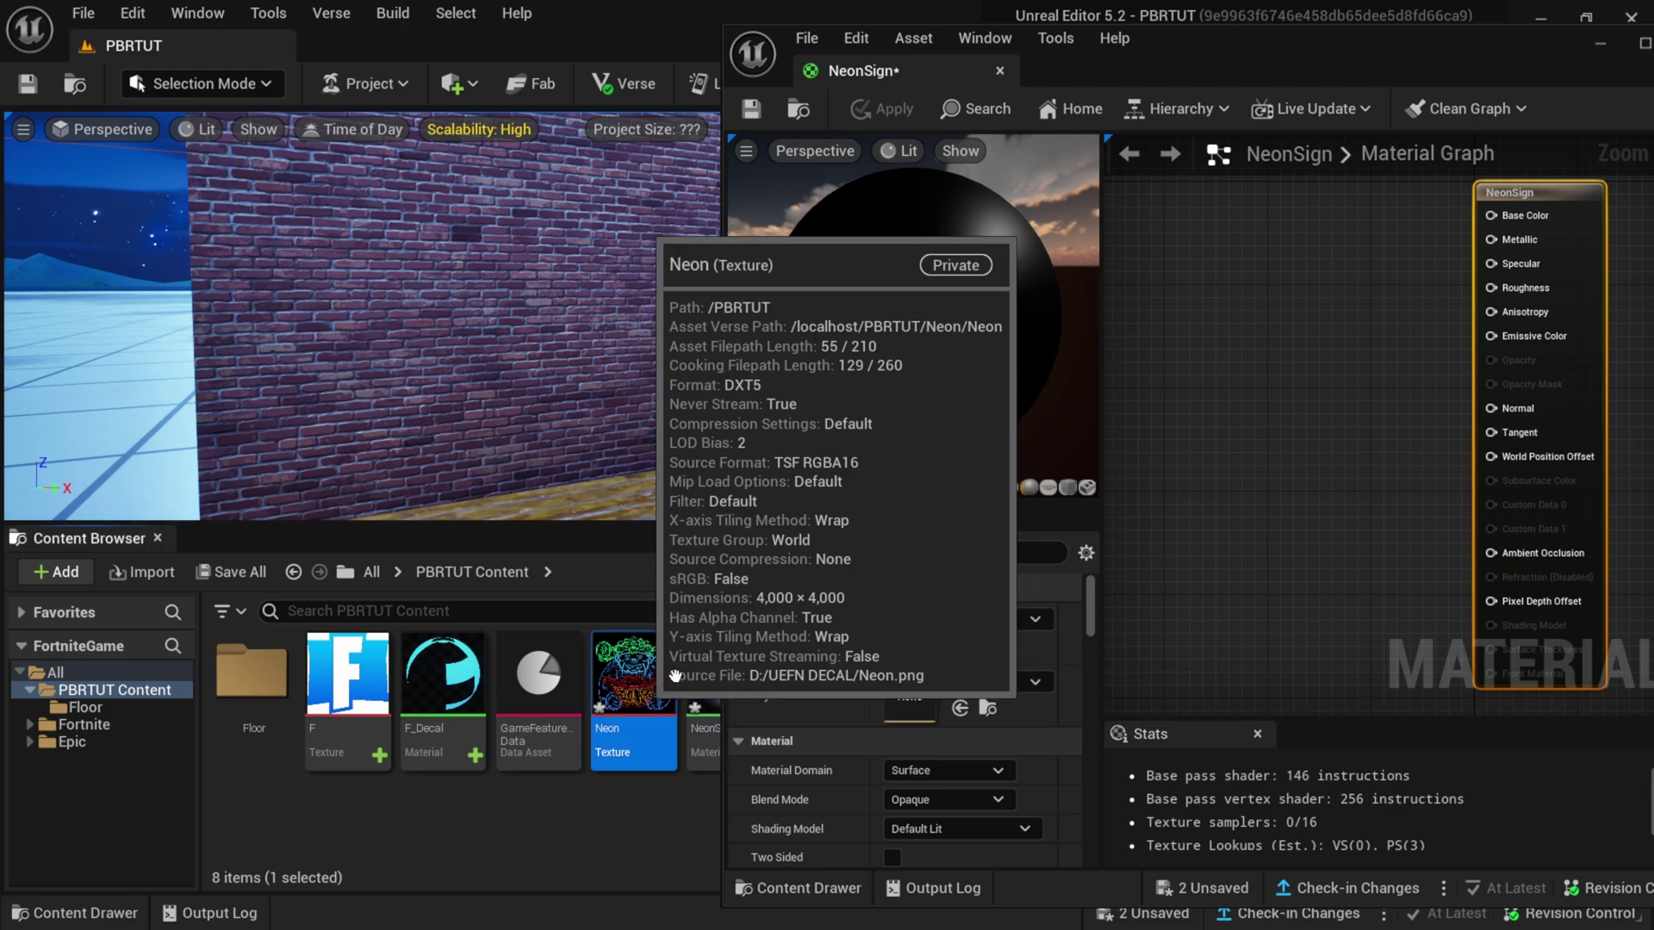
{"action": "left_click_drag", "start_coordinate": [675, 676], "coordinate": [1210, 351]}
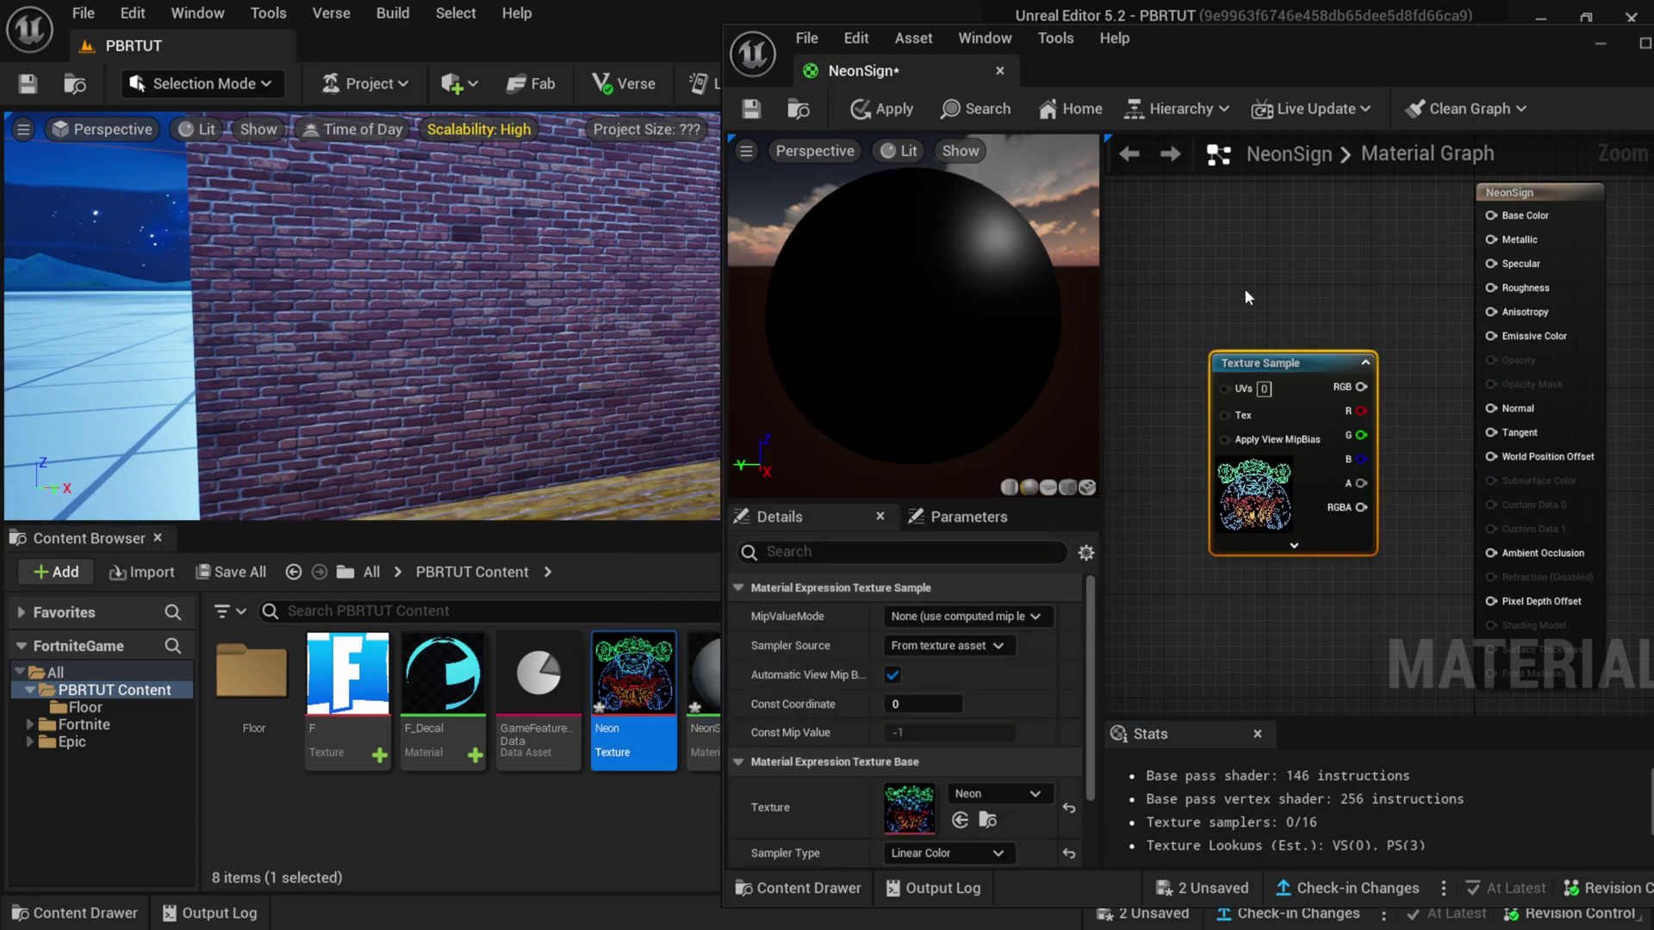
{"action": "left_click_drag", "start_coordinate": [1445, 38], "coordinate": [1016, 38]}
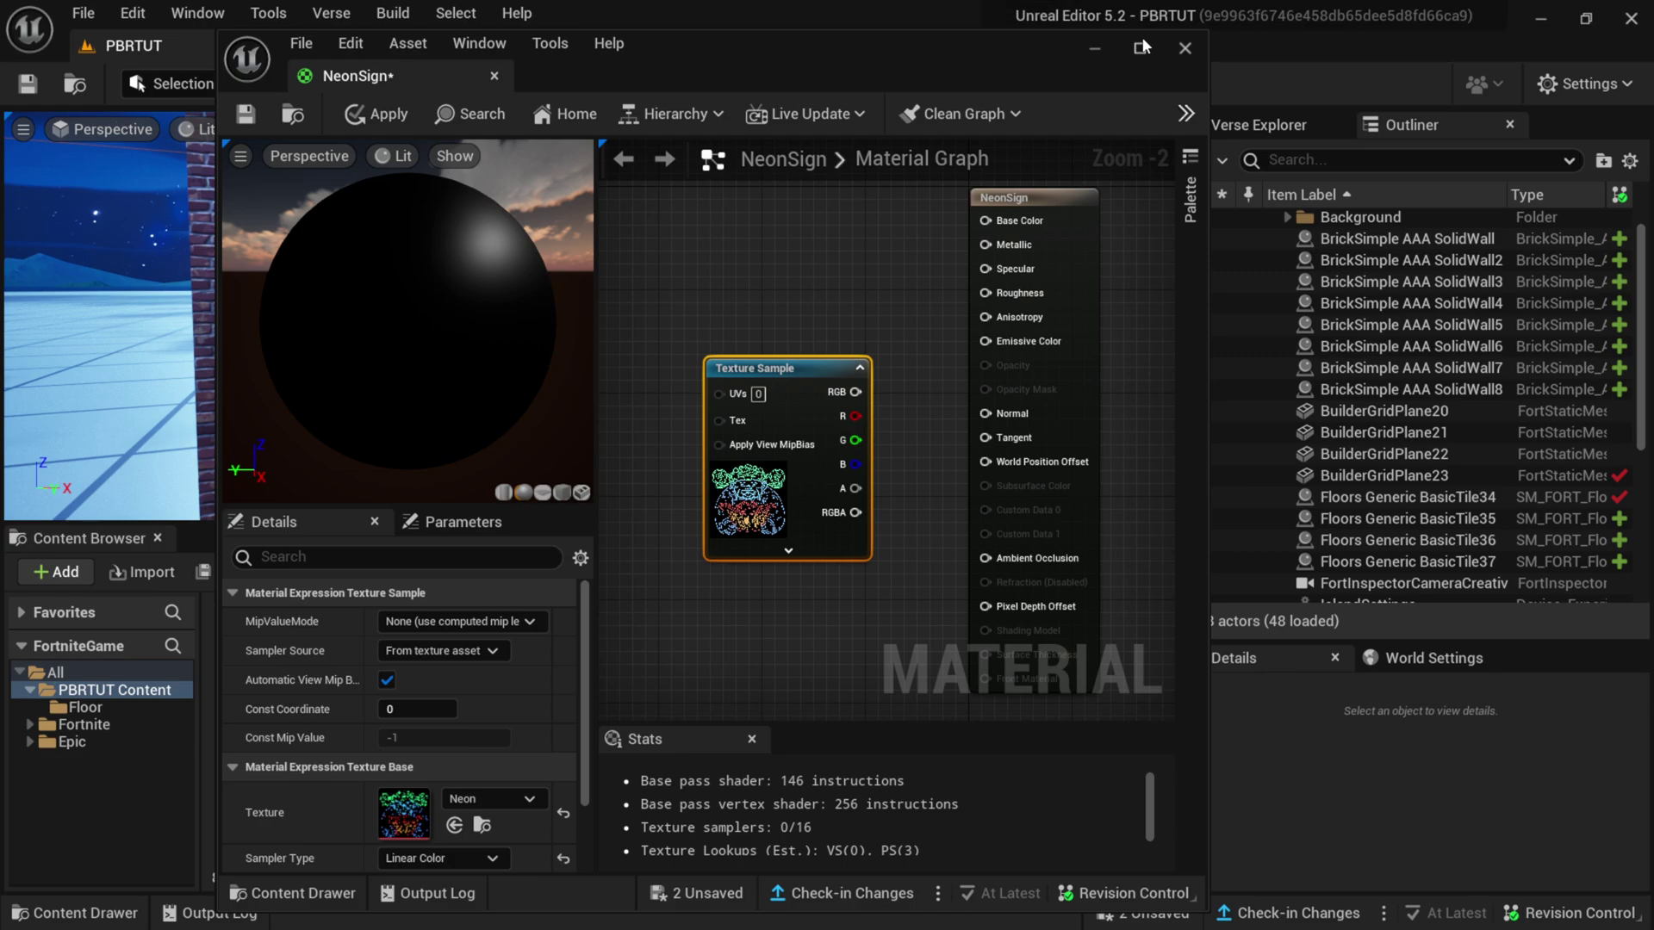
{"action": "double_click", "coordinate": [1017, 38]}
{"action": "left_click_drag", "start_coordinate": [1078, 161], "coordinate": [1117, 213]}
- Add a Multiply node feeding Emissive Color, with the Texture Sample's RGB wired into input A
{"action": "left_click_drag", "start_coordinate": [857, 337], "coordinate": [789, 263]}
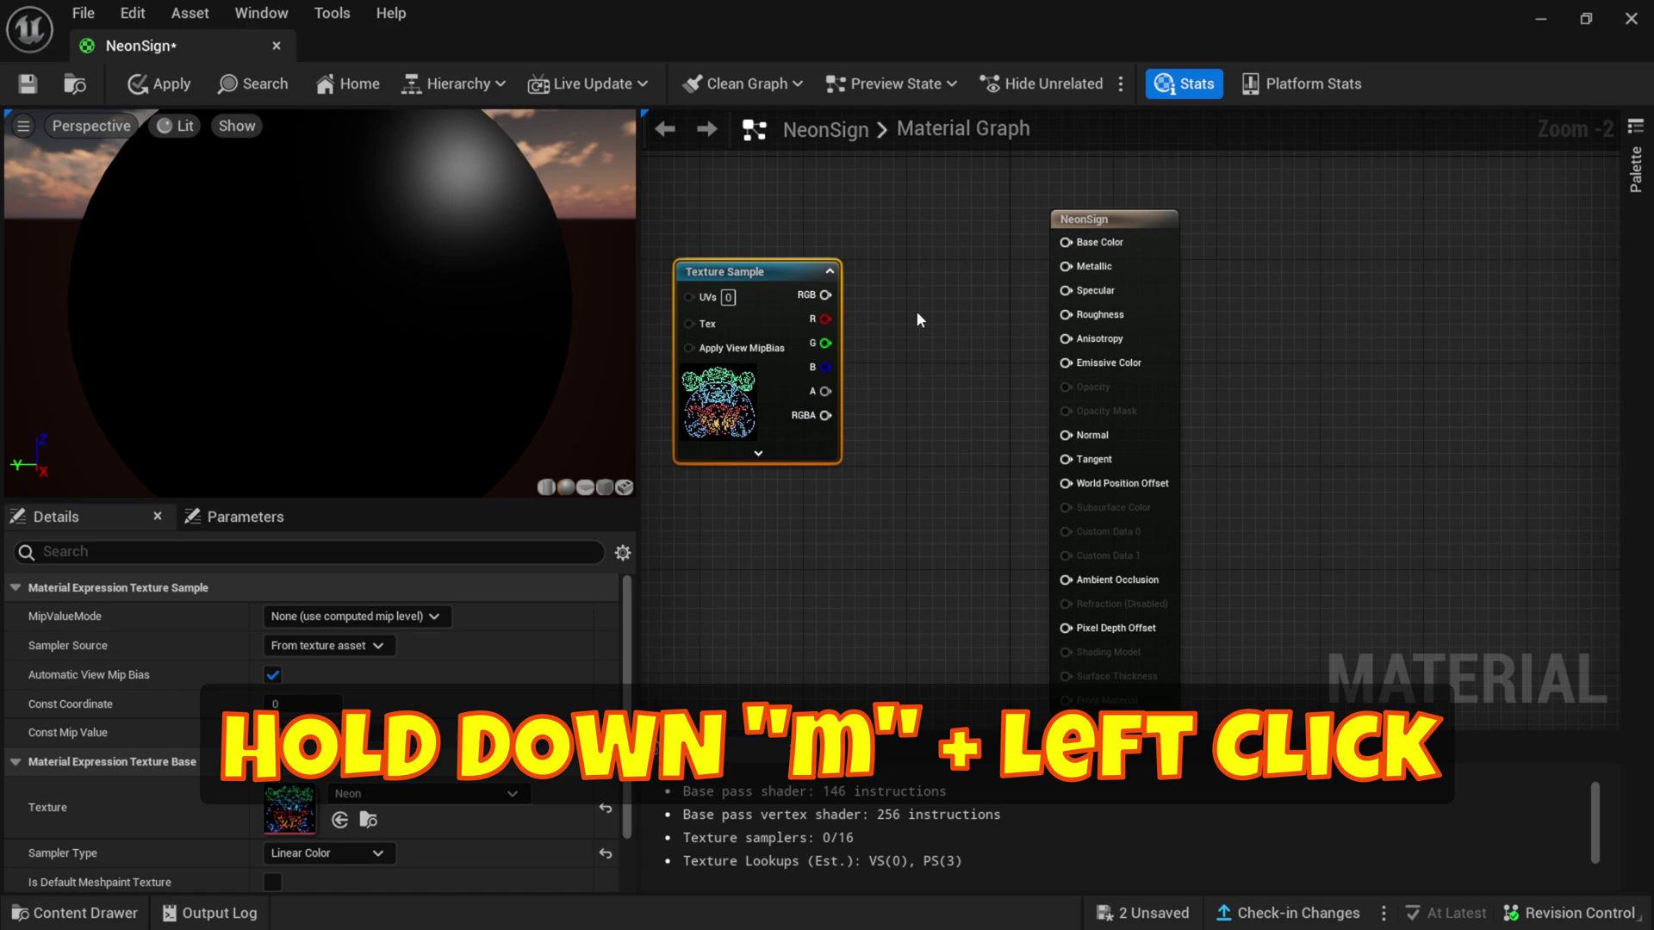
{"action": "left_click", "coordinate": [918, 309]}
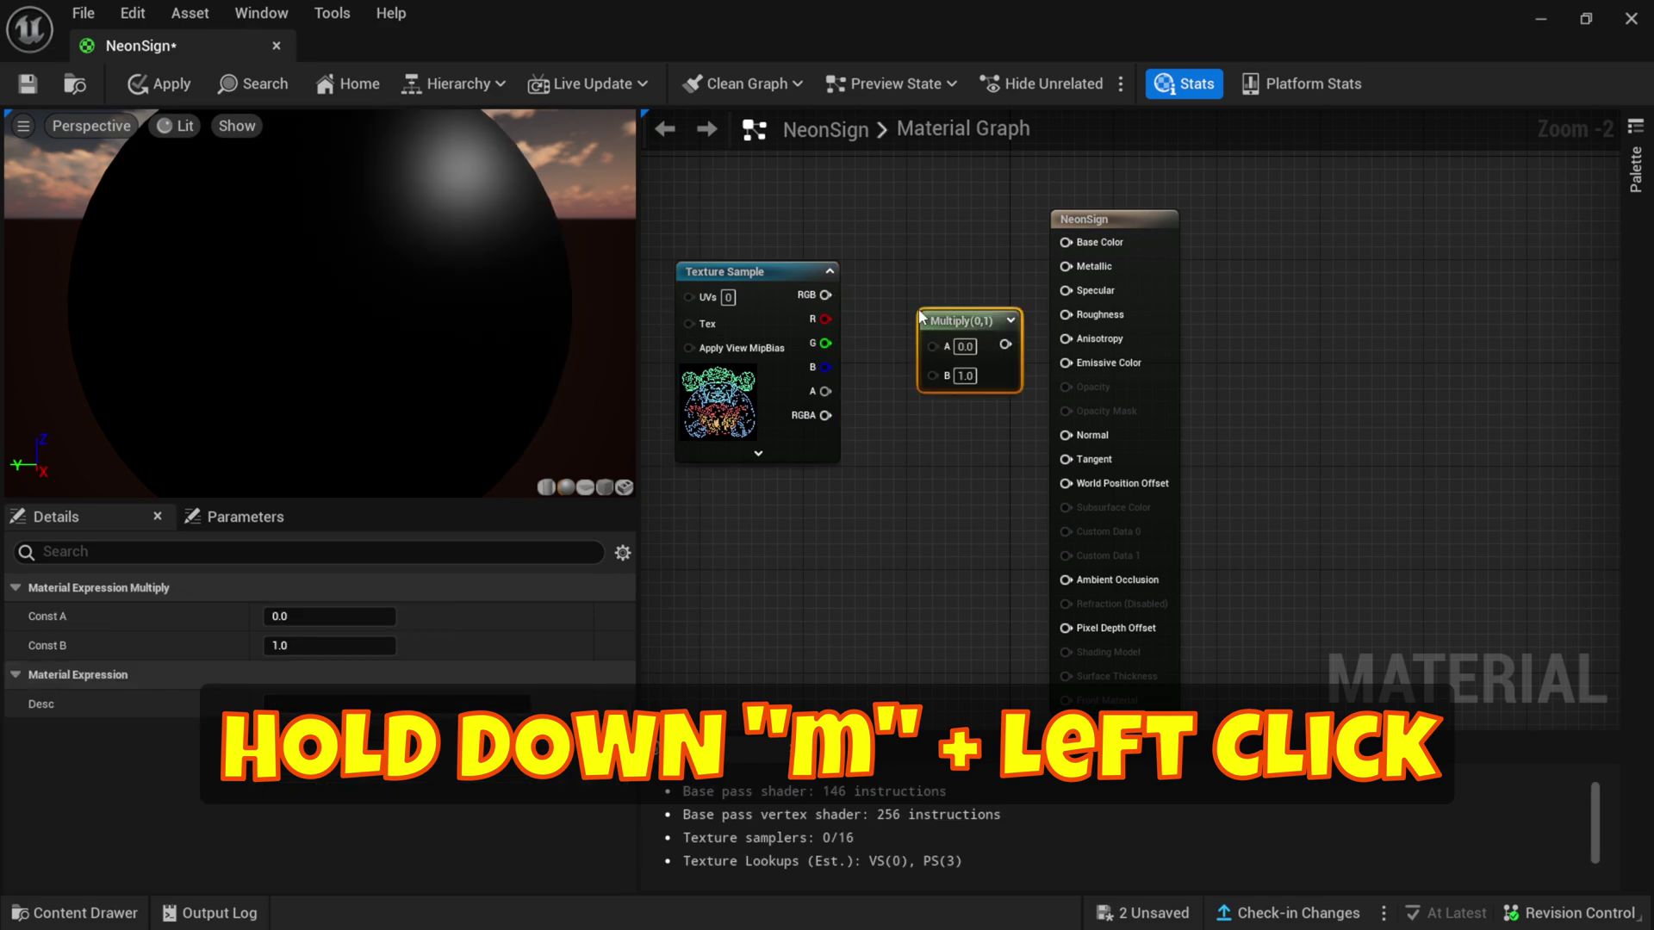
{"action": "left_click_drag", "start_coordinate": [966, 292], "coordinate": [1065, 359]}
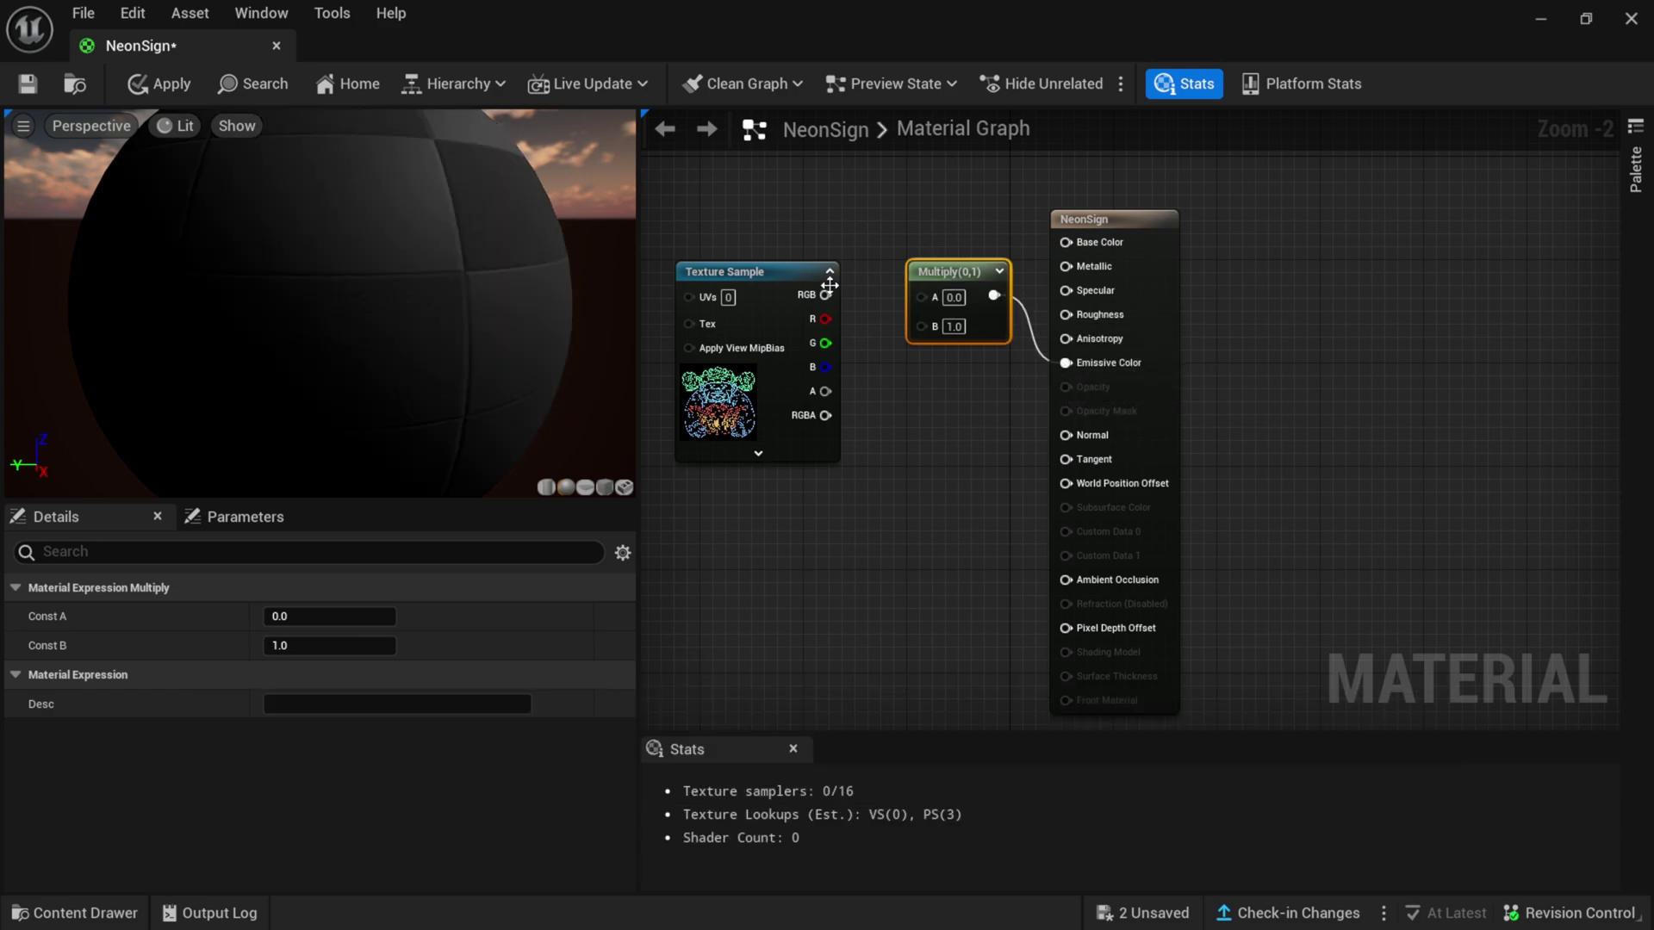
{"action": "left_click_drag", "start_coordinate": [830, 284], "coordinate": [958, 328]}
{"action": "left_click", "coordinate": [964, 290]}
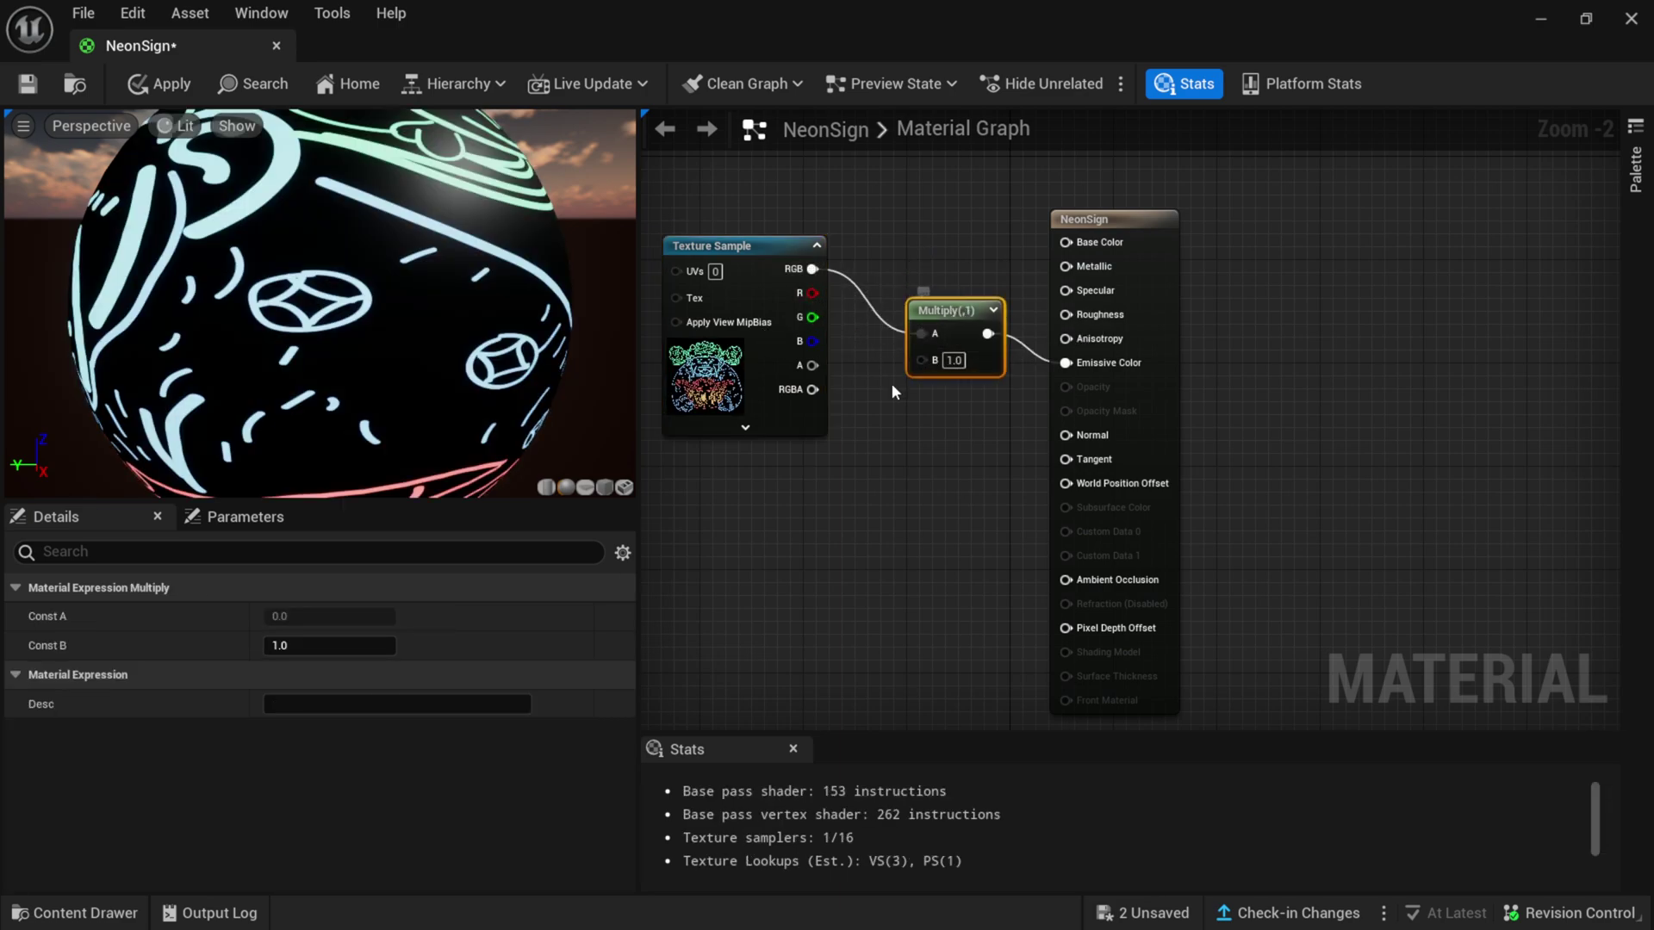
{"action": "left_click", "coordinate": [774, 554]}
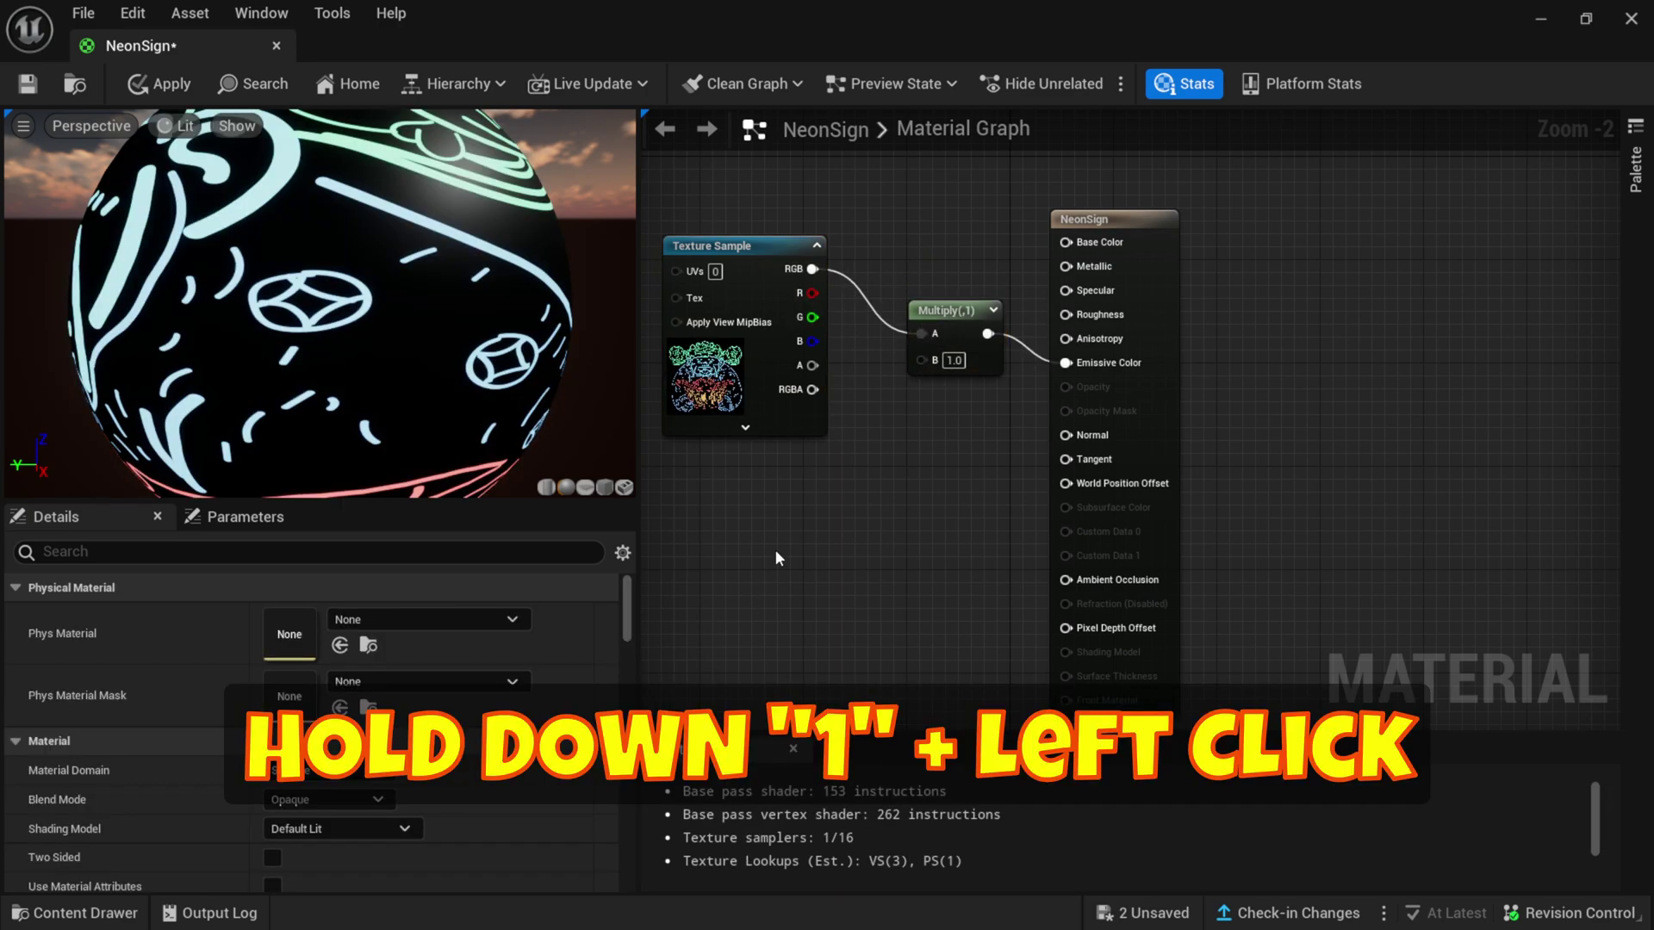
- Add a Constant node with value 0 and connect it to Multiply's B input
{"action": "left_click", "coordinate": [787, 499]}
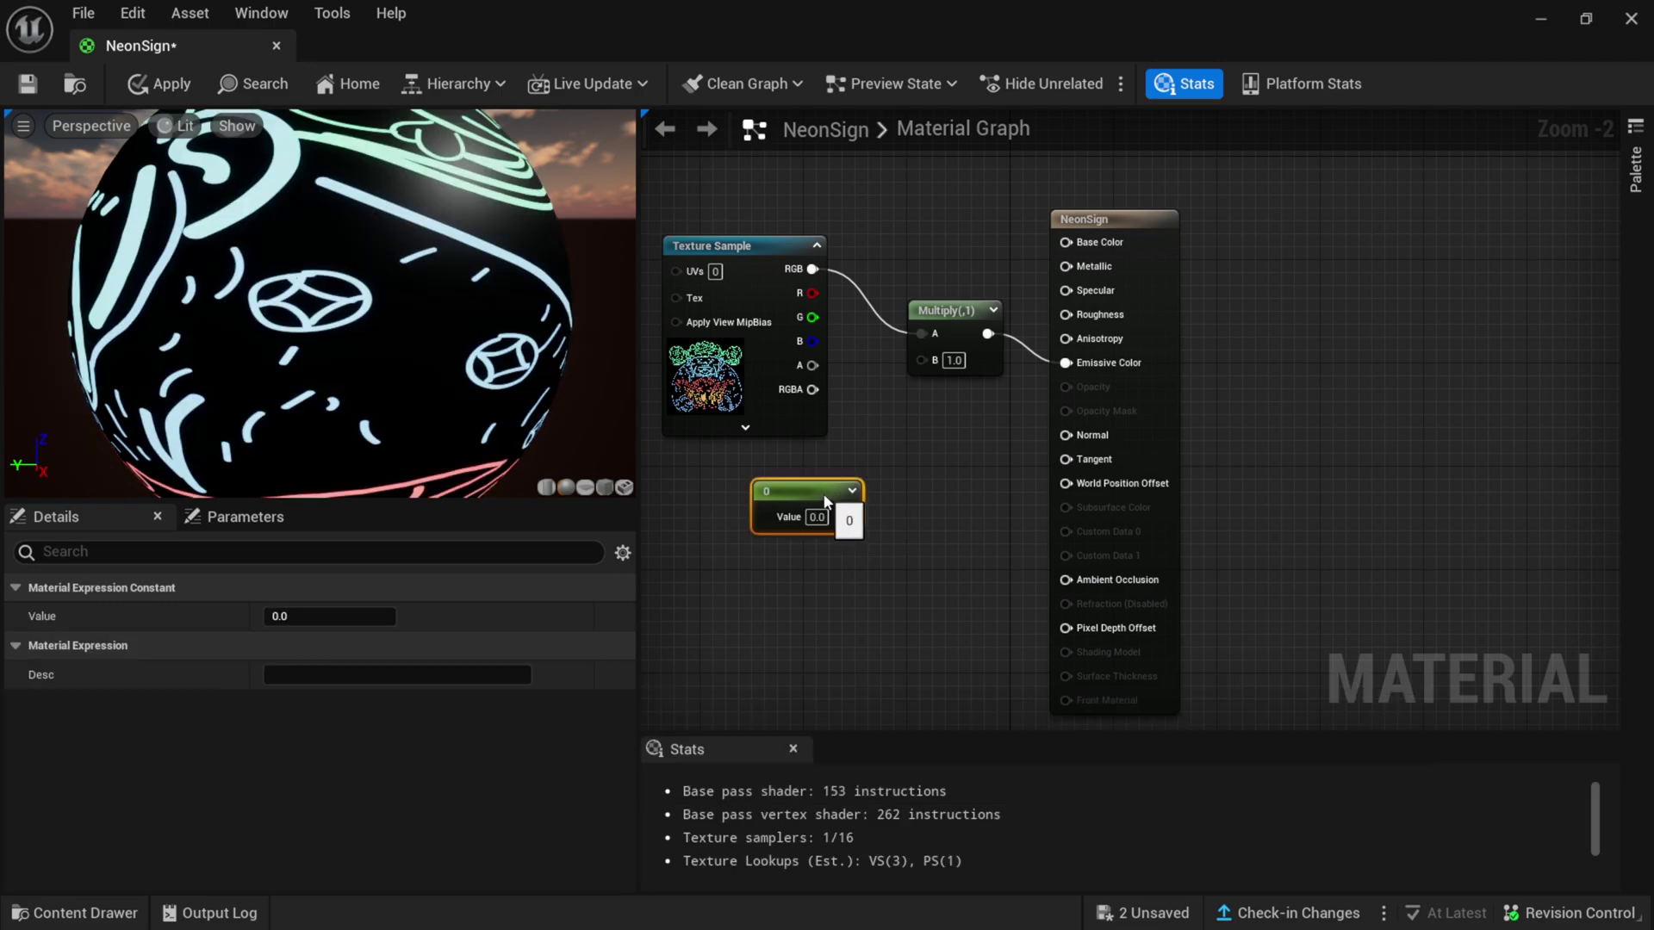
{"action": "left_click_drag", "start_coordinate": [844, 516], "coordinate": [920, 360]}
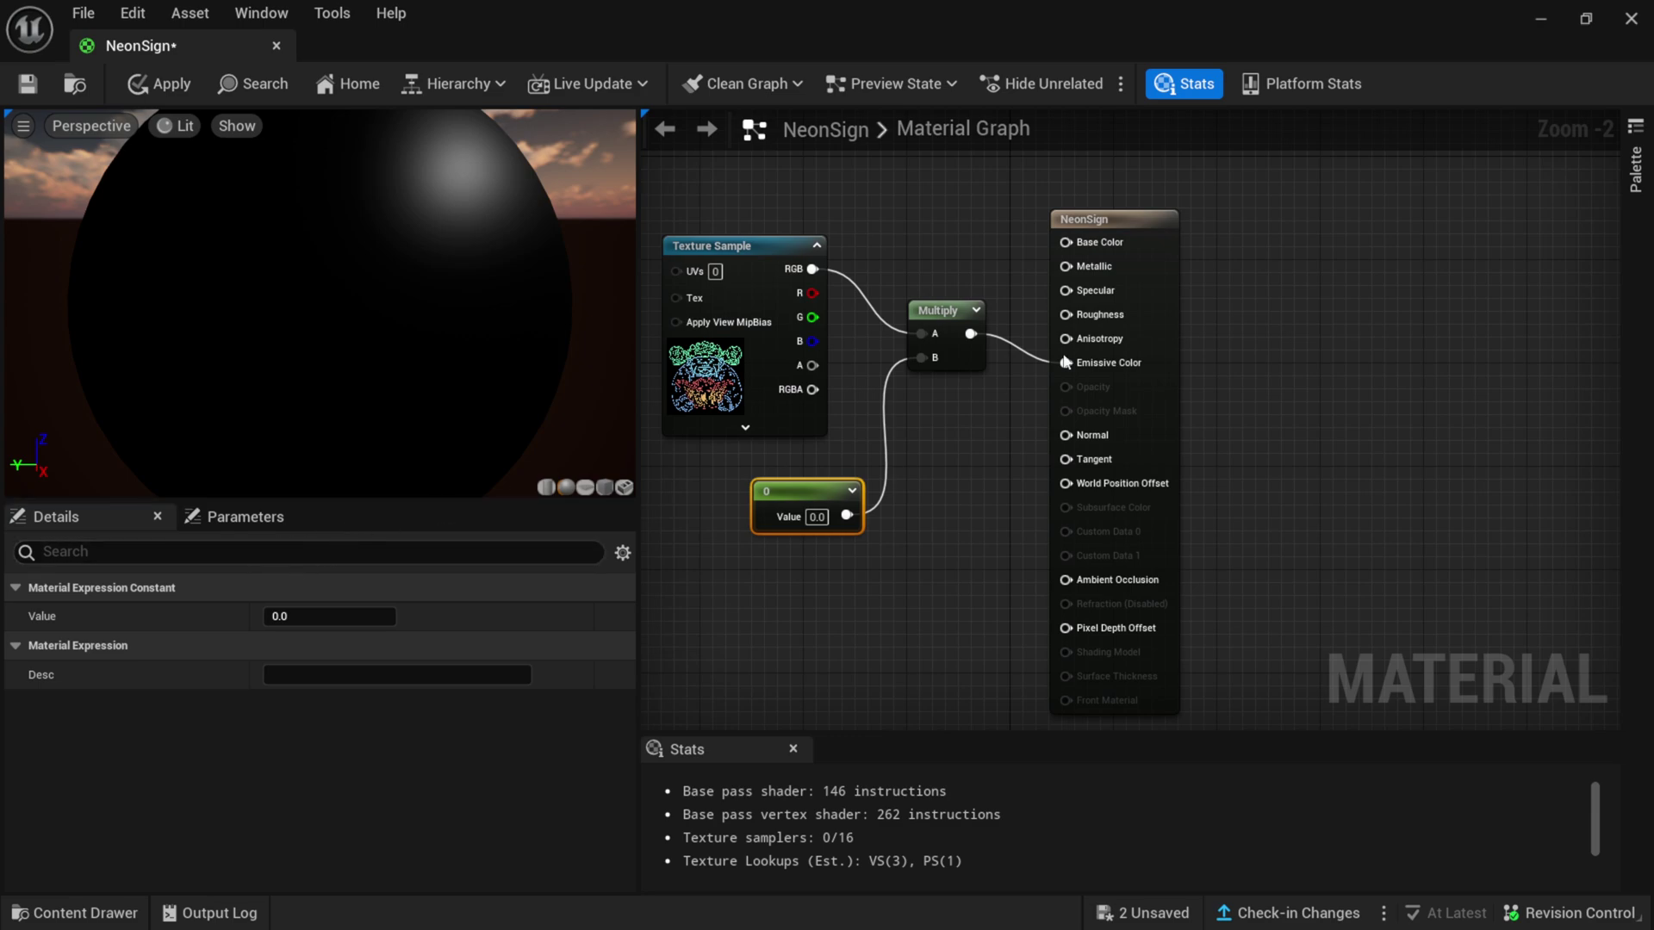
{"action": "left_click_drag", "start_coordinate": [1110, 217], "coordinate": [1125, 195]}
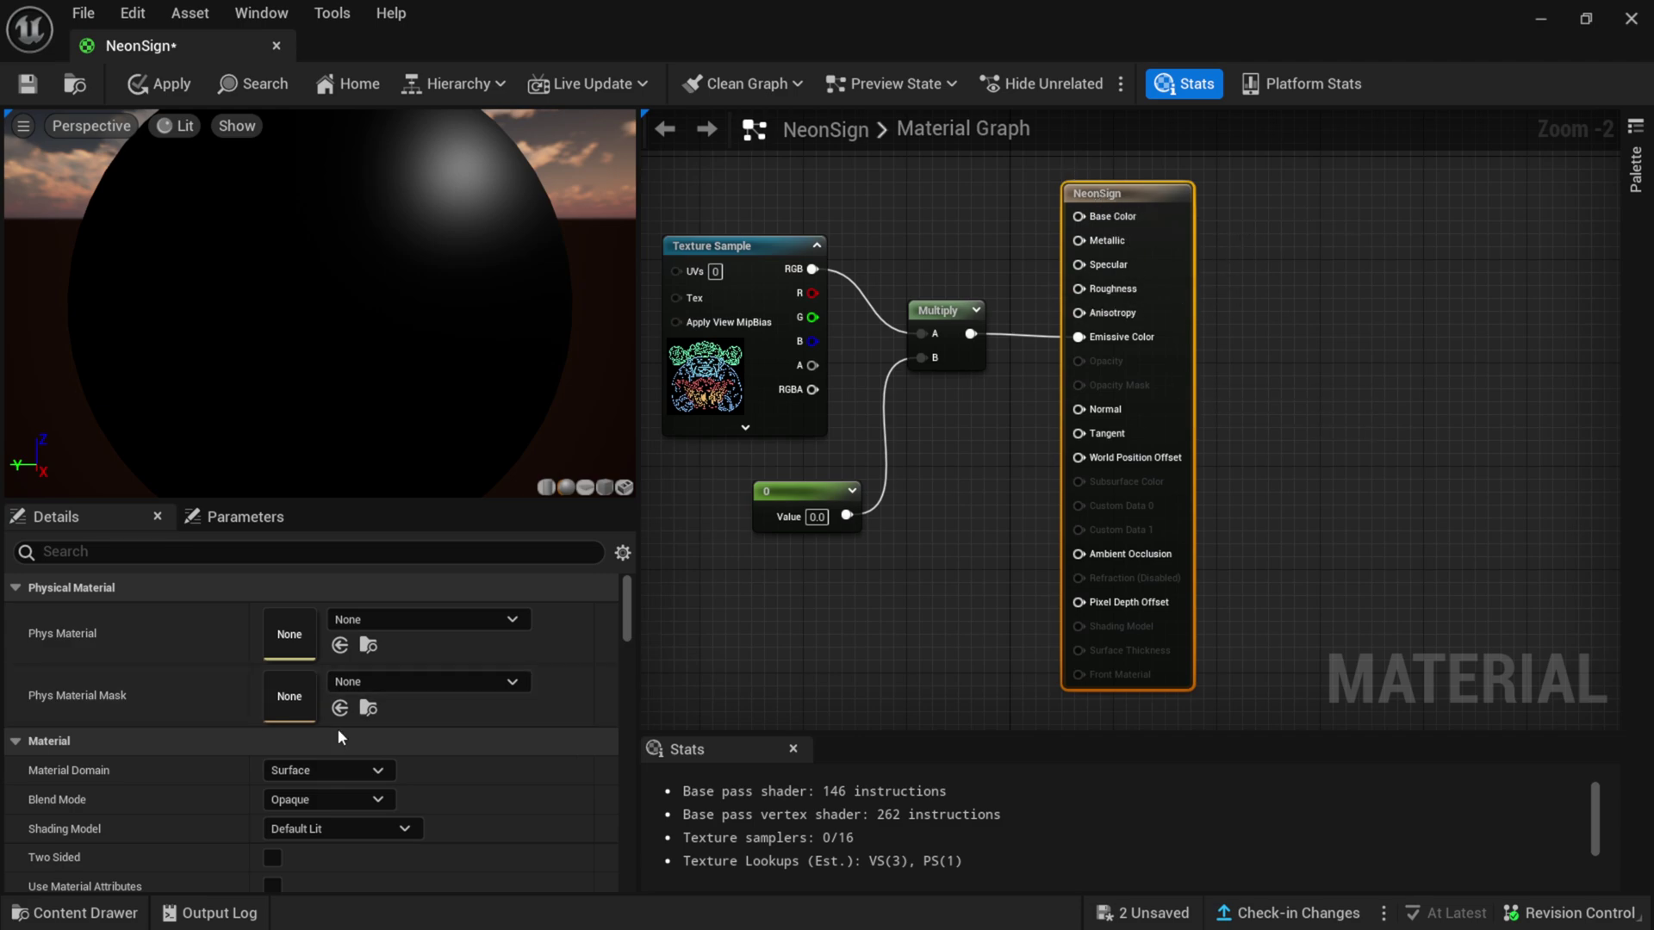
- Set Blend Mode to Masked and wire the Texture Sample's alpha into Opacity Mask
{"action": "left_click", "coordinate": [246, 517]}
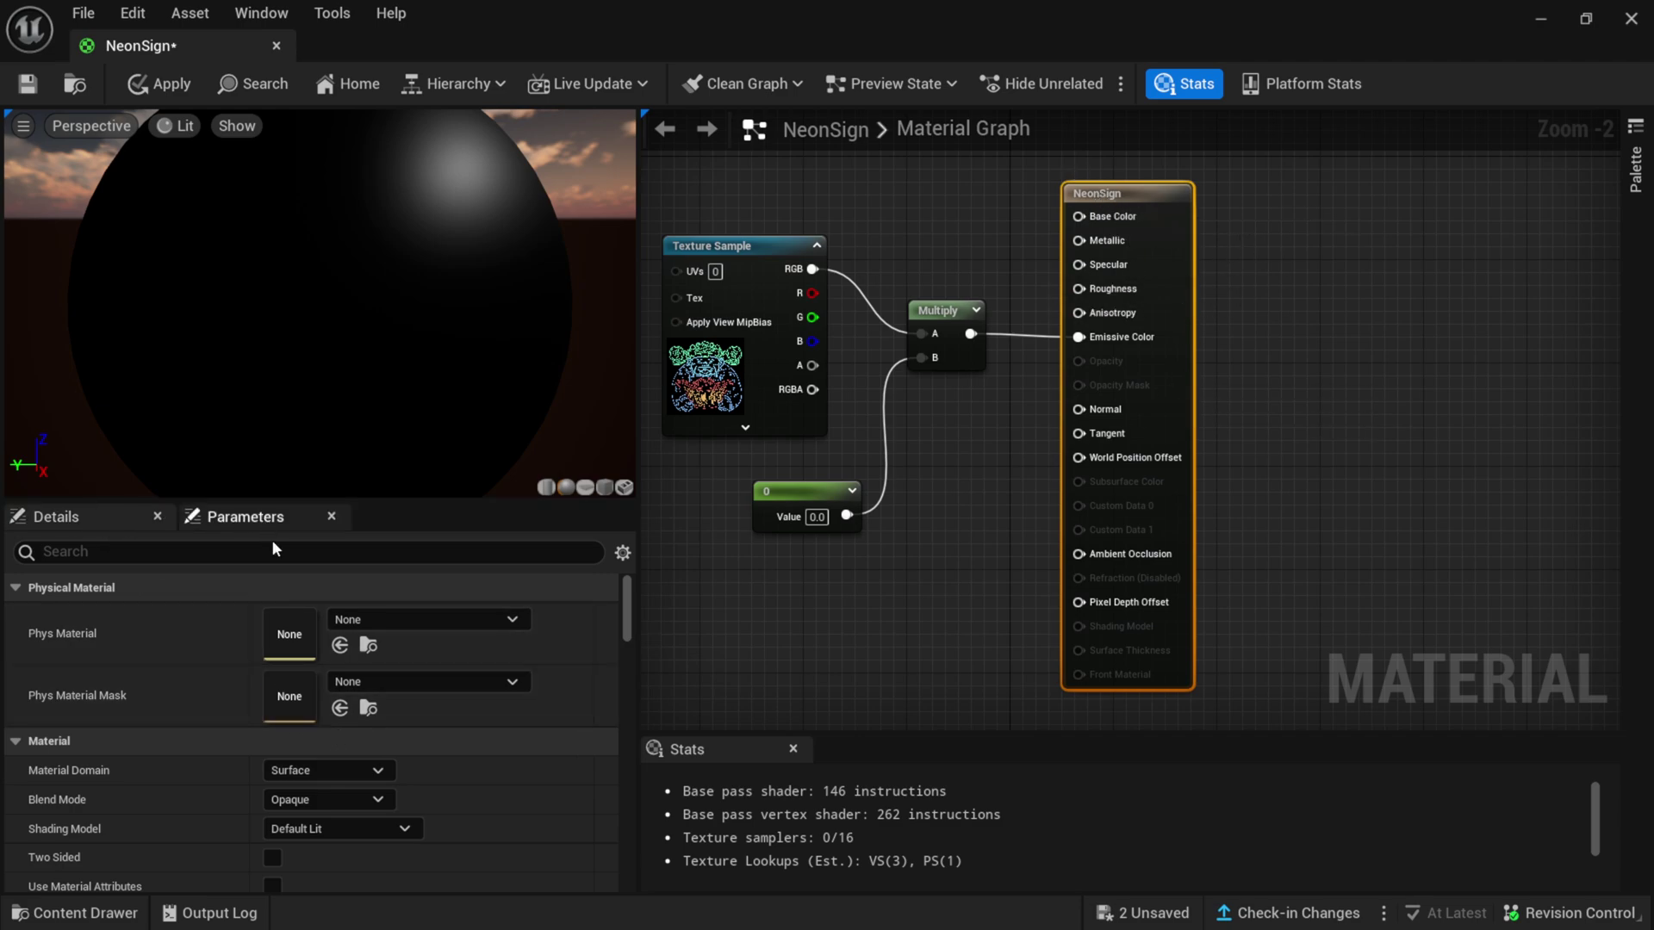
{"action": "scroll", "coordinate": [627, 620], "scroll_direction": "down", "scroll_amount": 5}
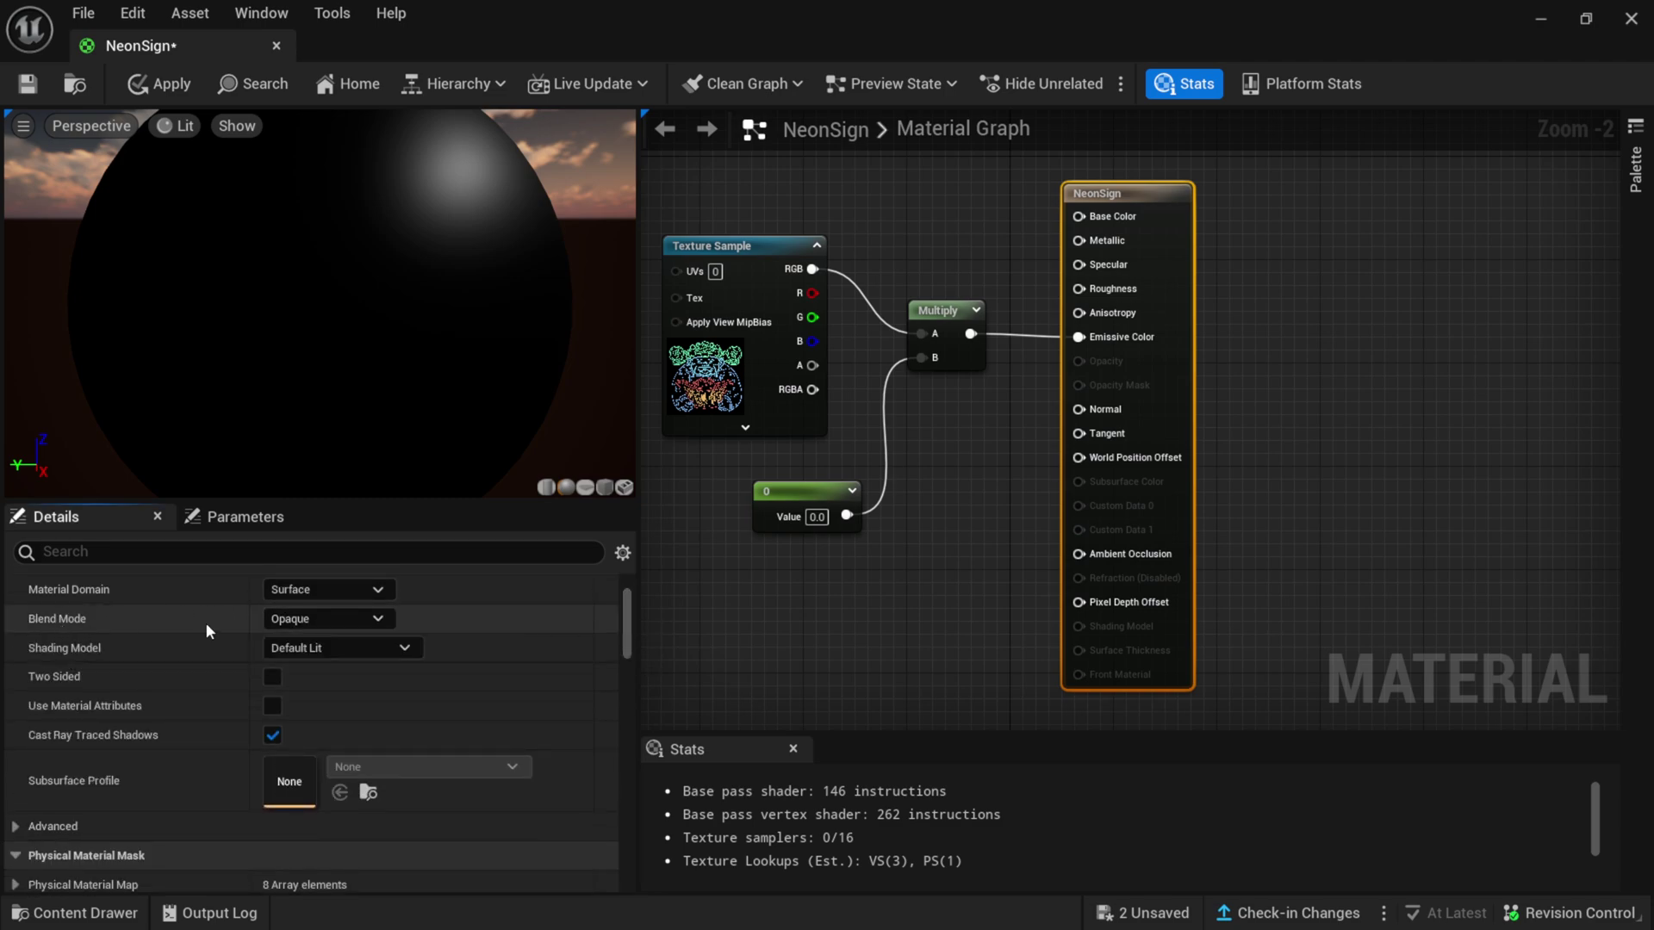
{"action": "left_click", "coordinate": [345, 618]}
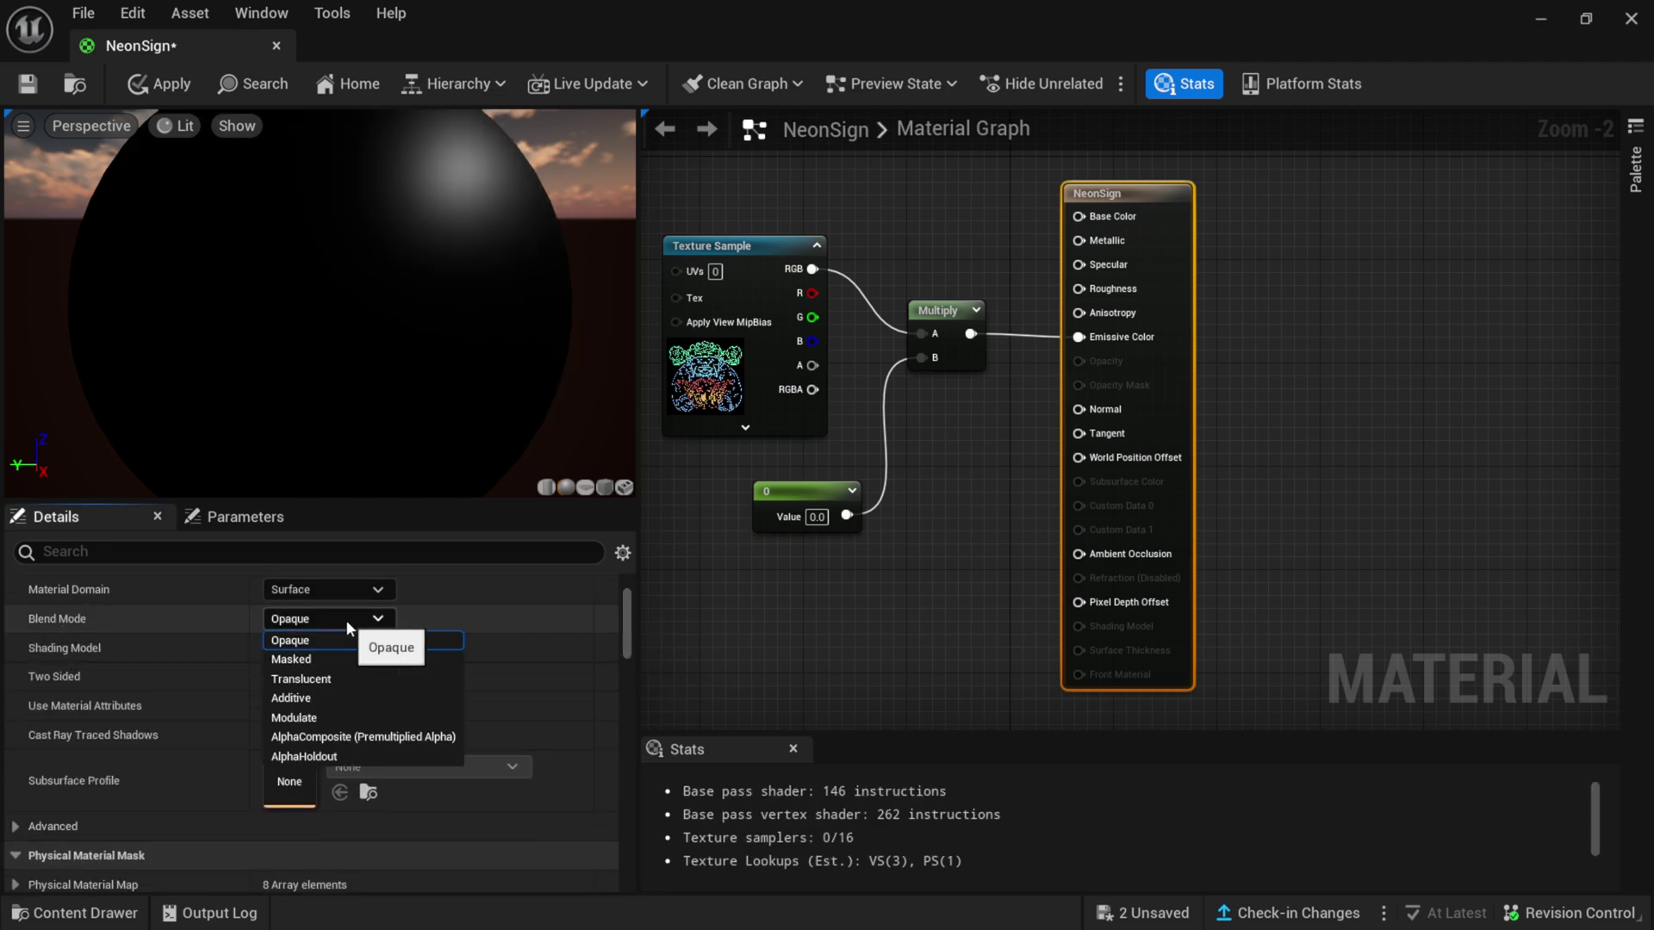
{"action": "left_click", "coordinate": [292, 659]}
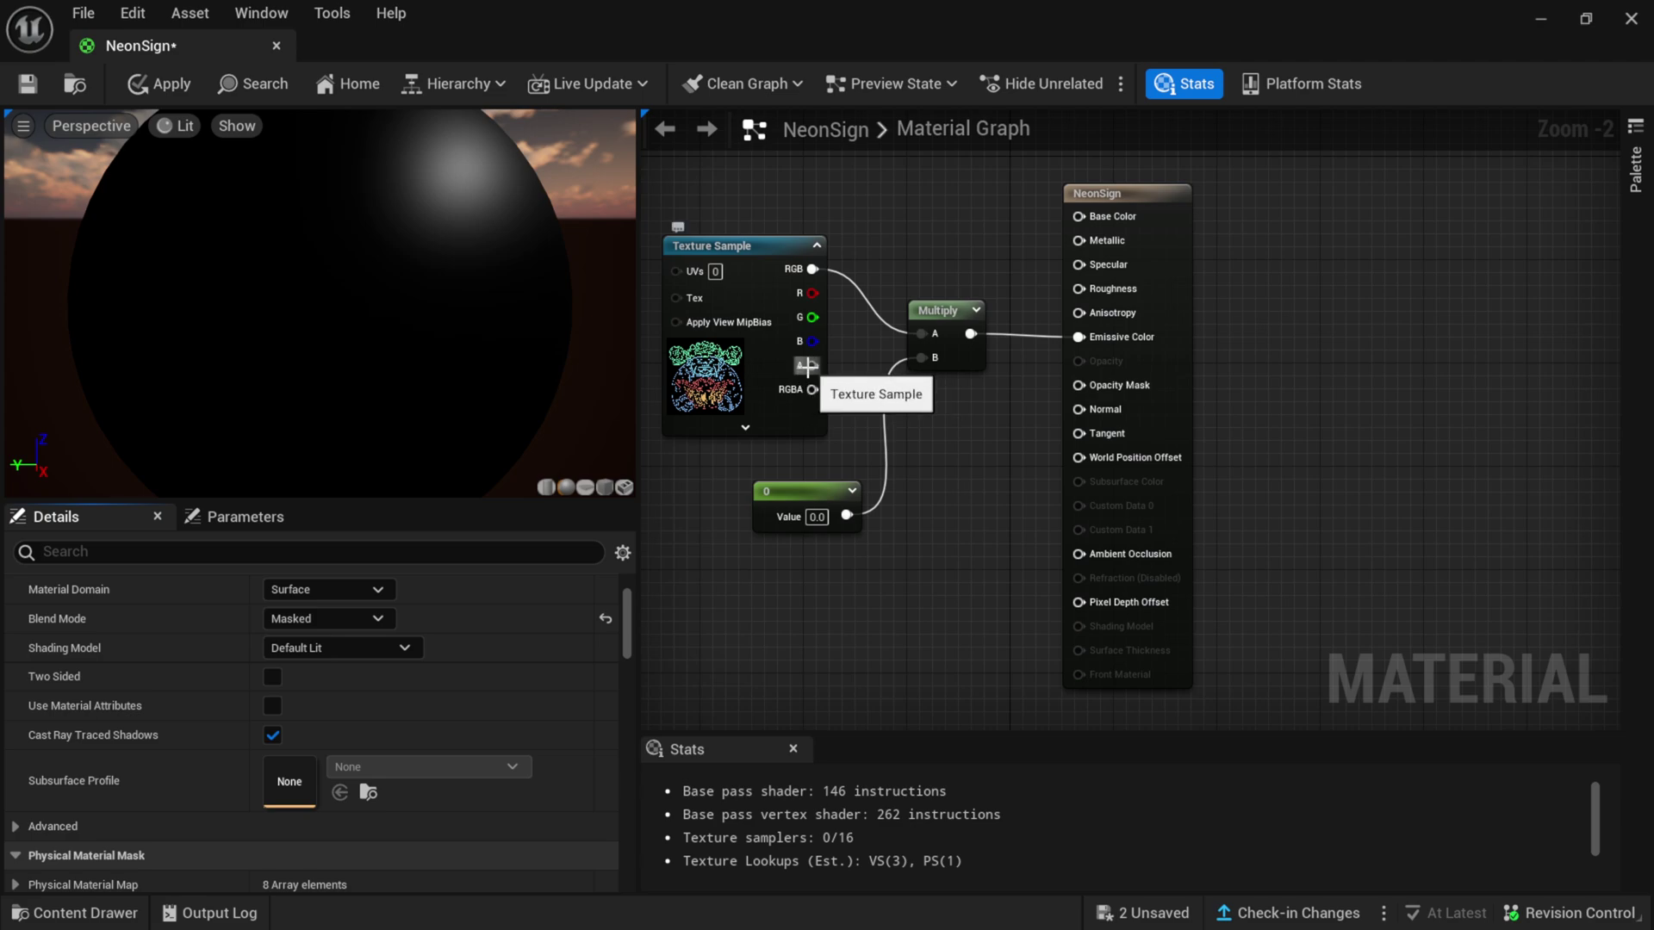
{"action": "left_click_drag", "start_coordinate": [807, 366], "coordinate": [1087, 391]}
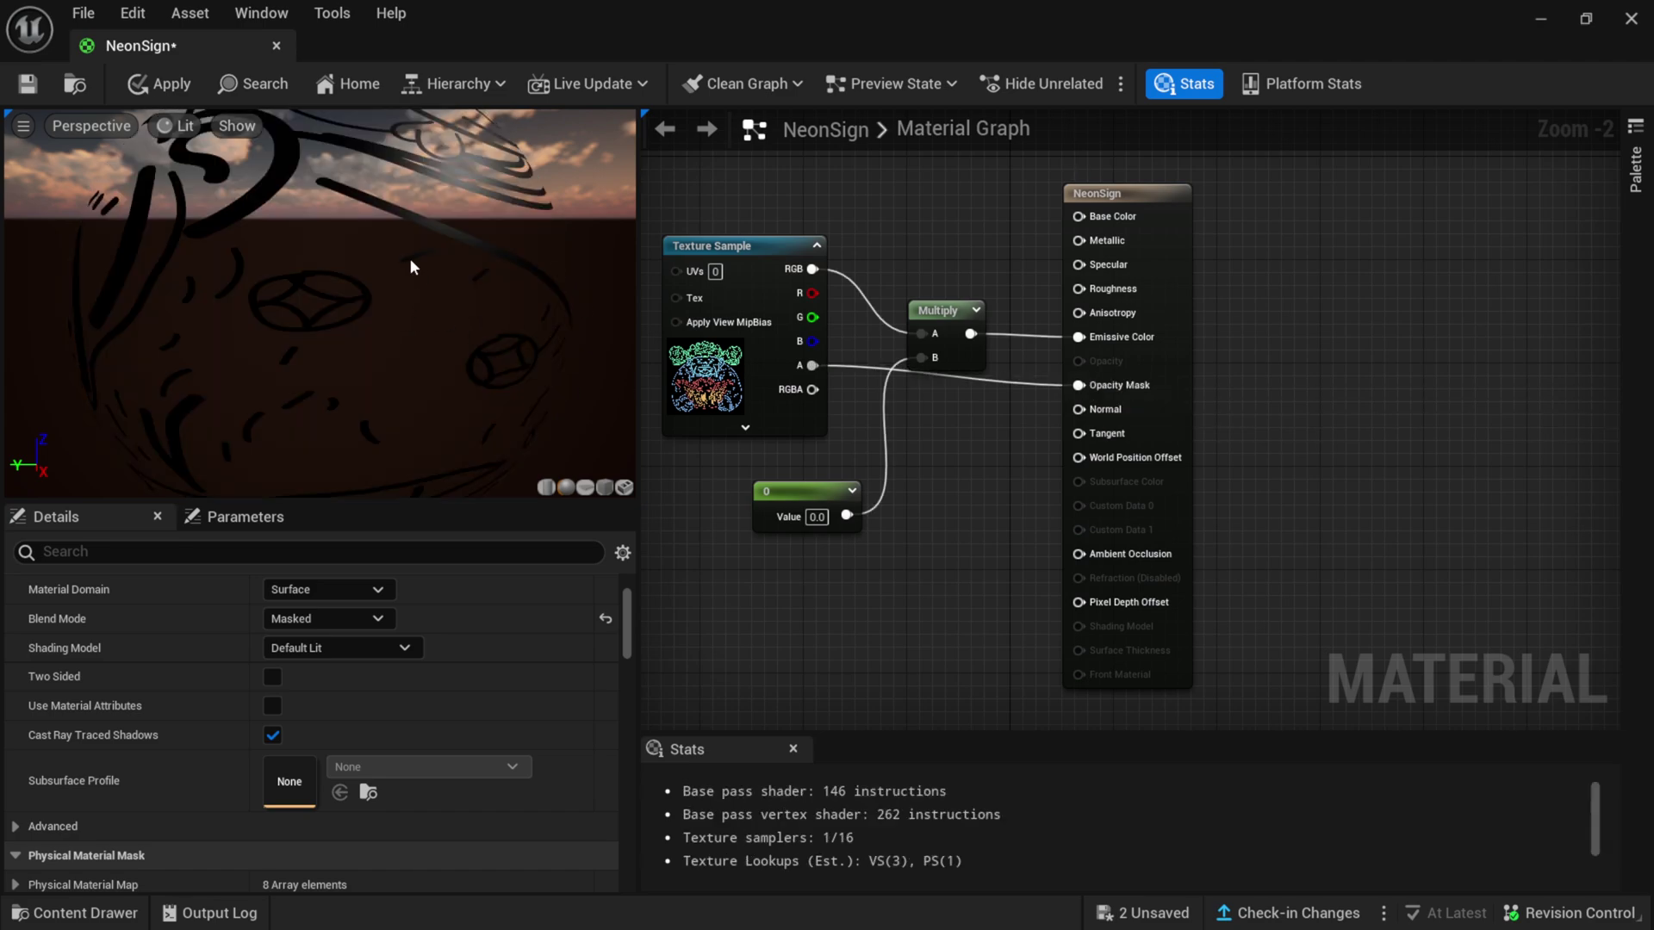
- Preview on a plane, set the Constant value to 50, and save the NeonSign material
{"action": "left_click", "coordinate": [586, 487]}
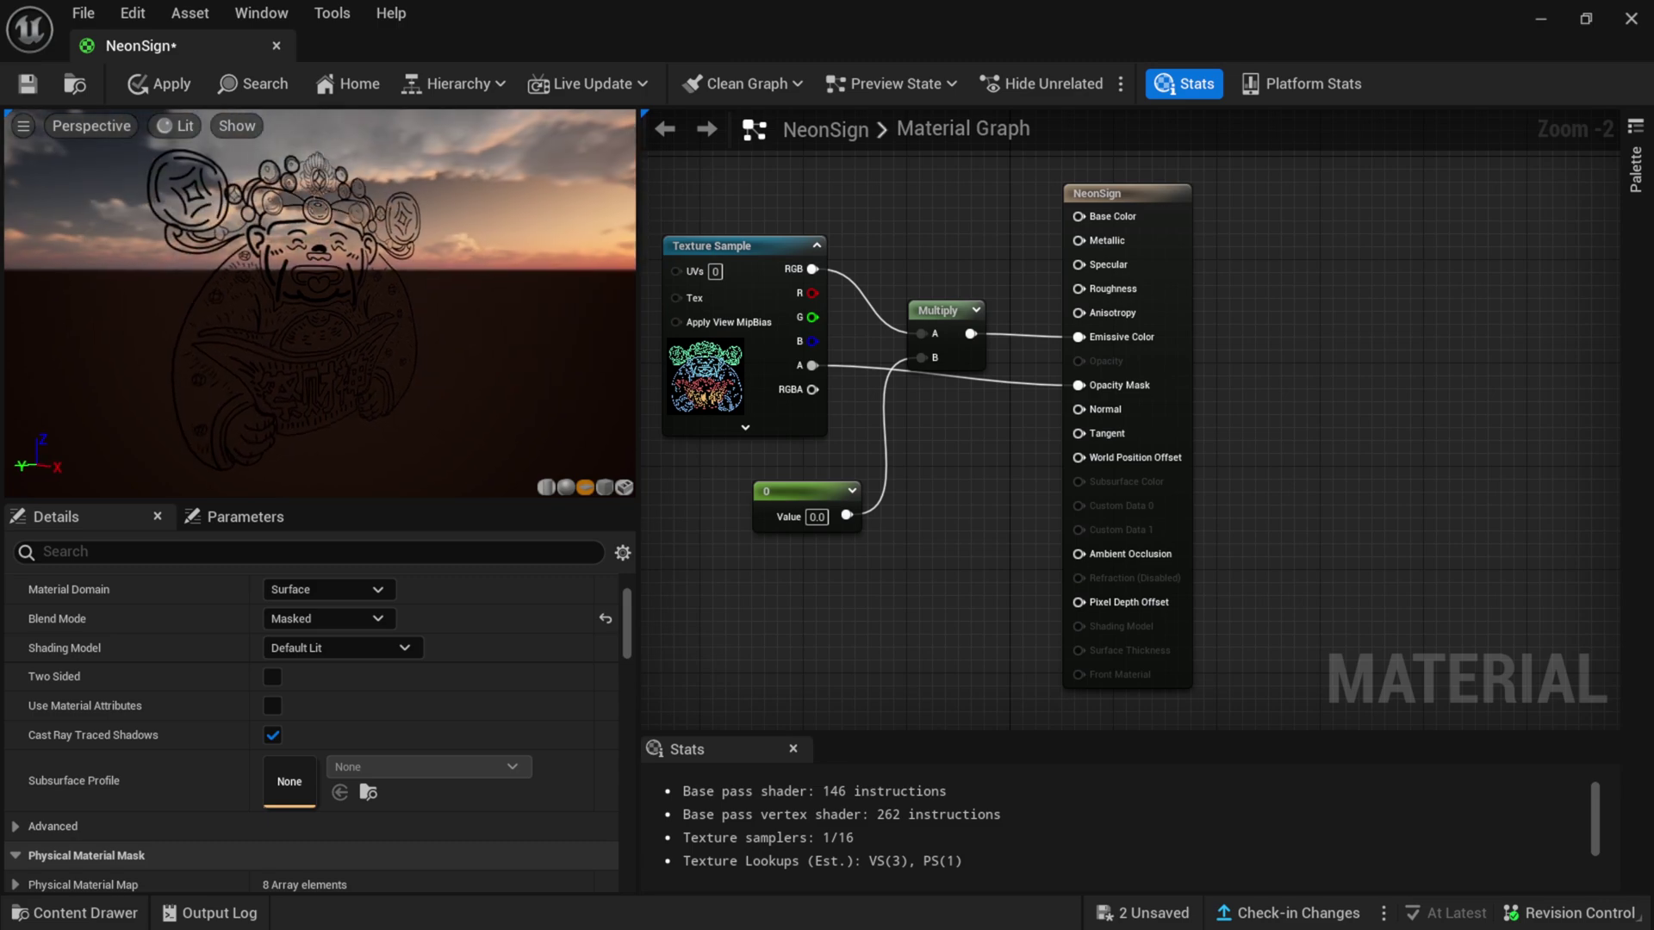
{"action": "left_click_drag", "start_coordinate": [319, 344], "coordinate": [412, 372]}
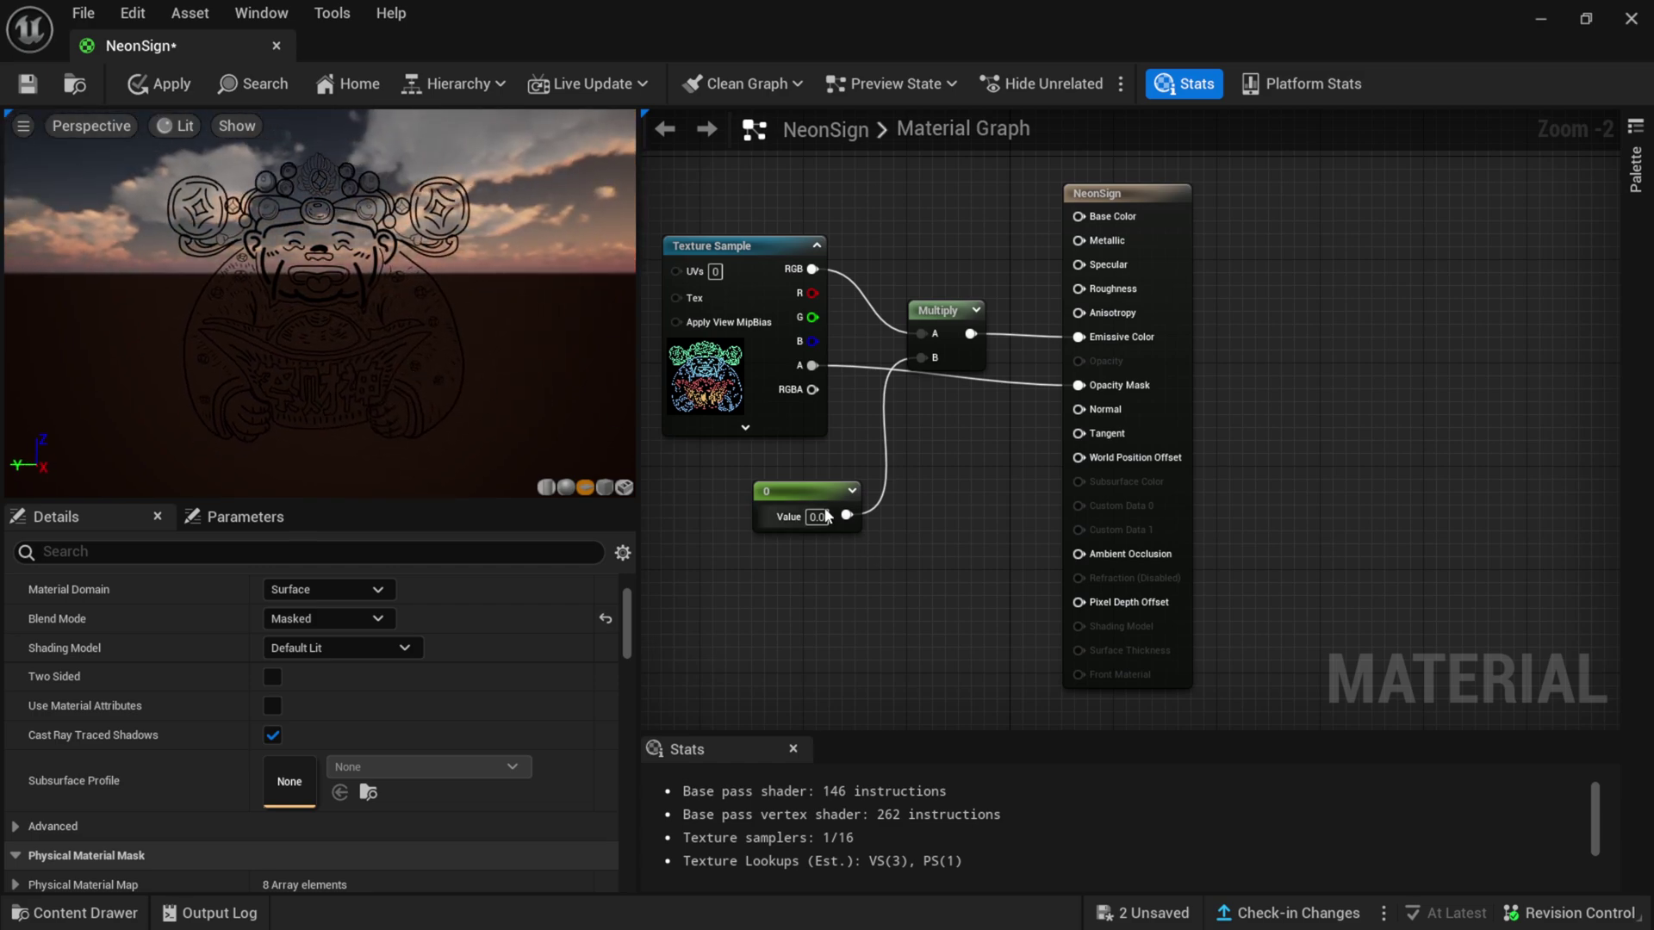
{"action": "left_click_drag", "start_coordinate": [815, 503], "coordinate": [784, 506]}
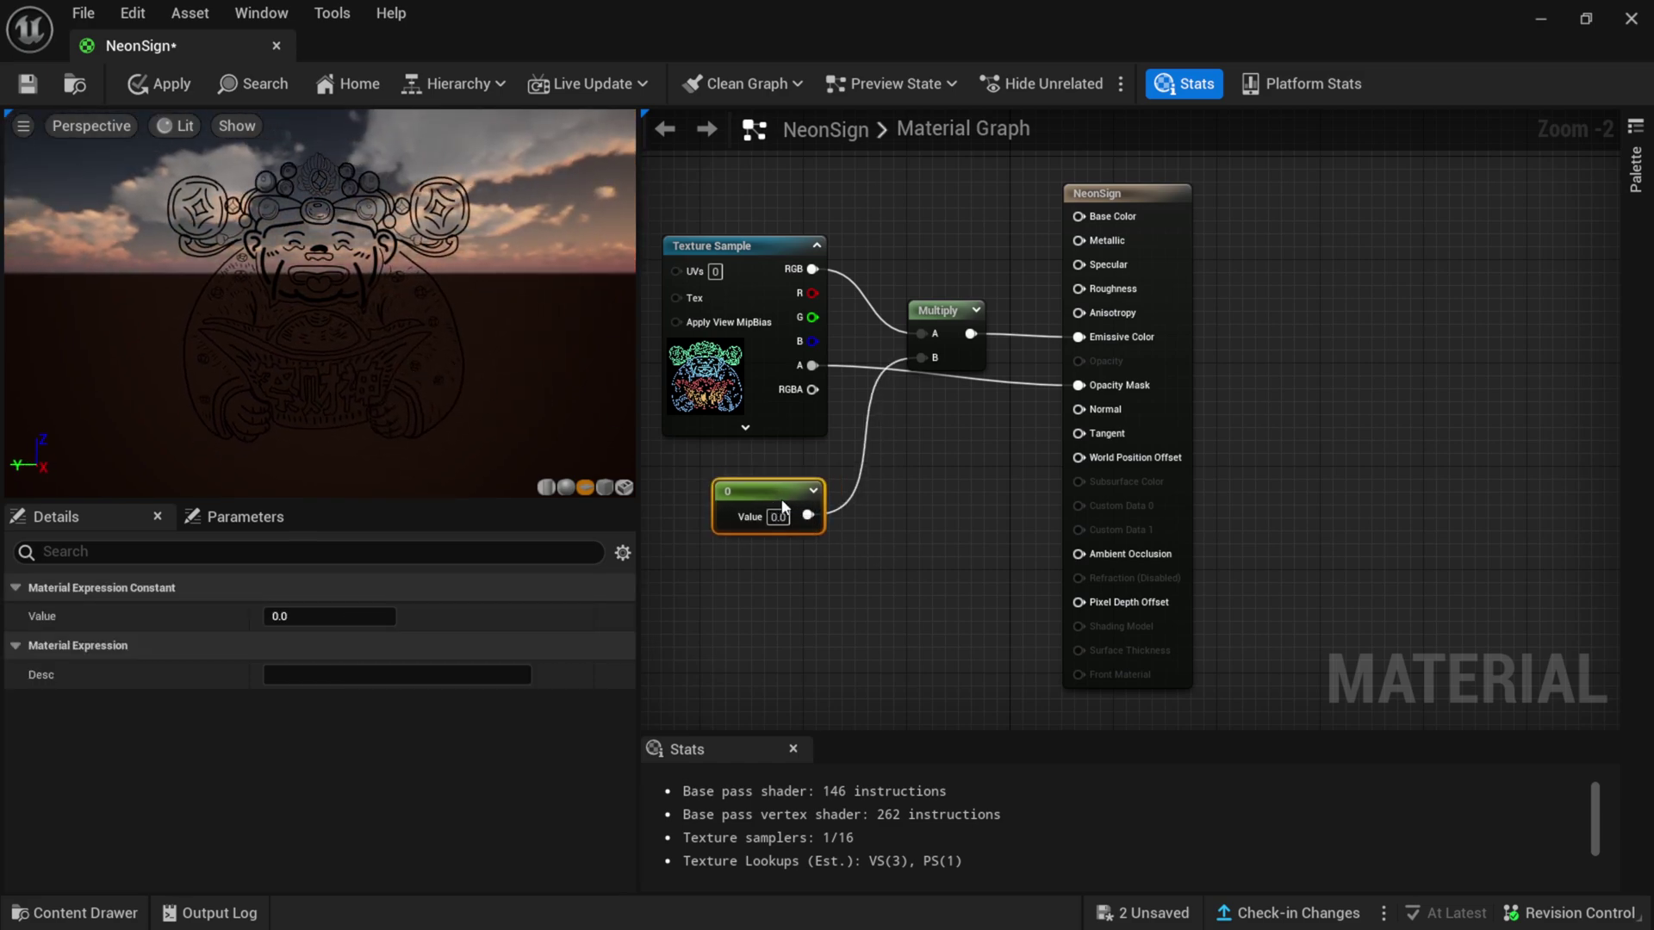
{"action": "left_click", "coordinate": [330, 616]}
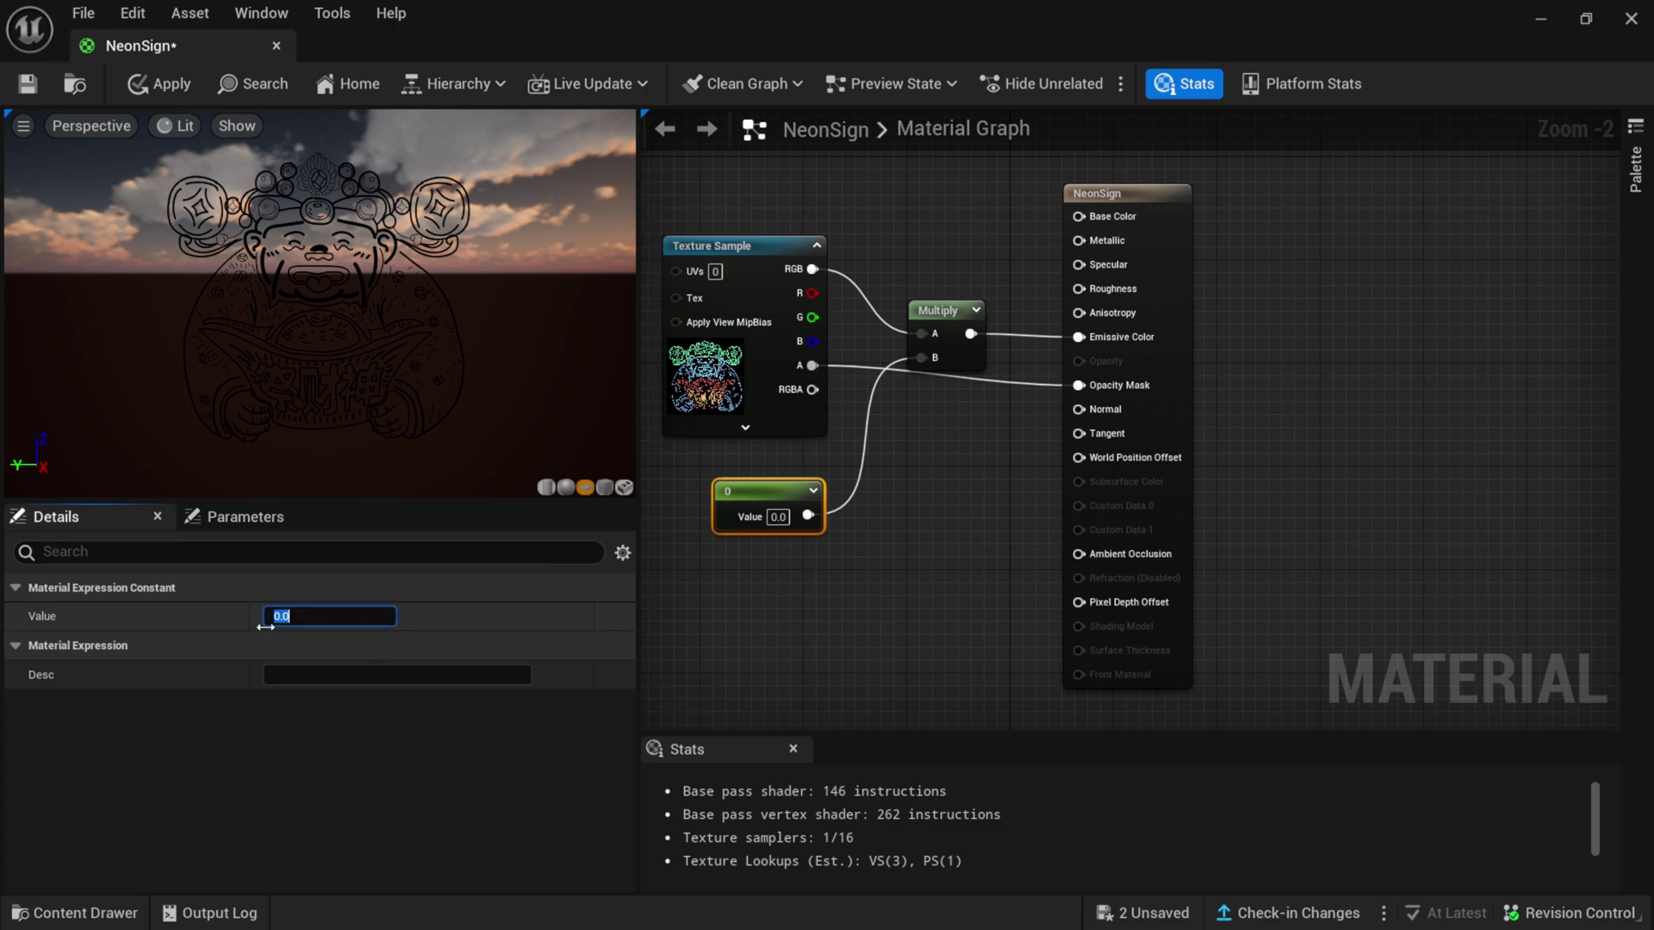
{"action": "type", "text": "0"}
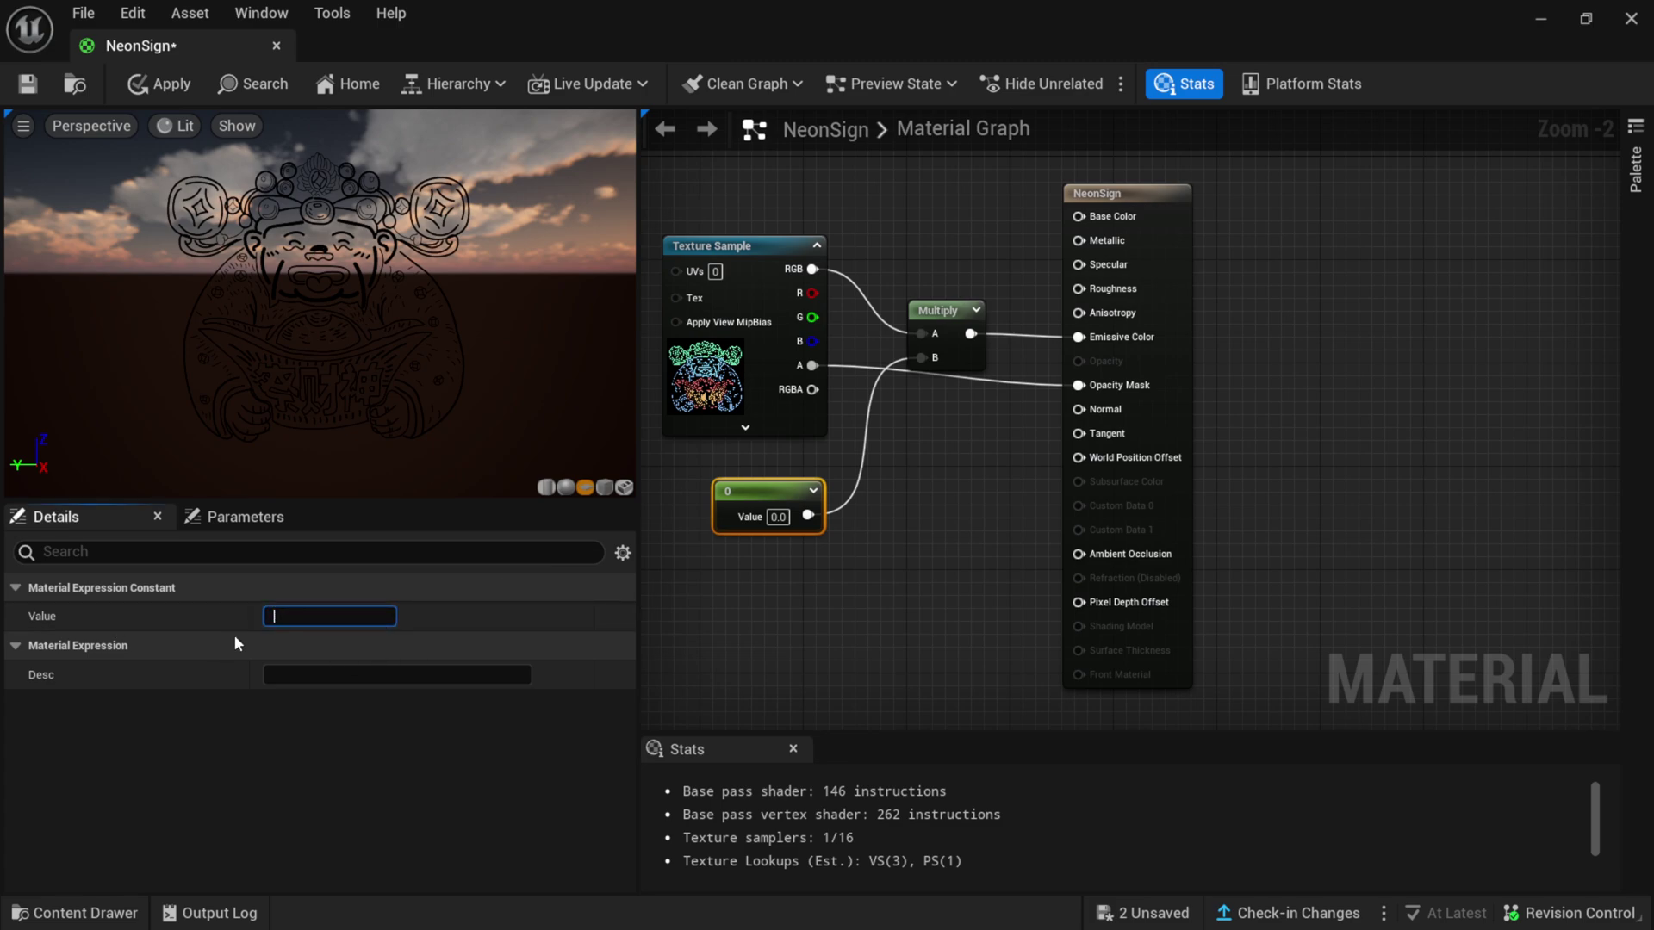
{"action": "type", "text": "50"}
{"action": "key", "text": "Return"}
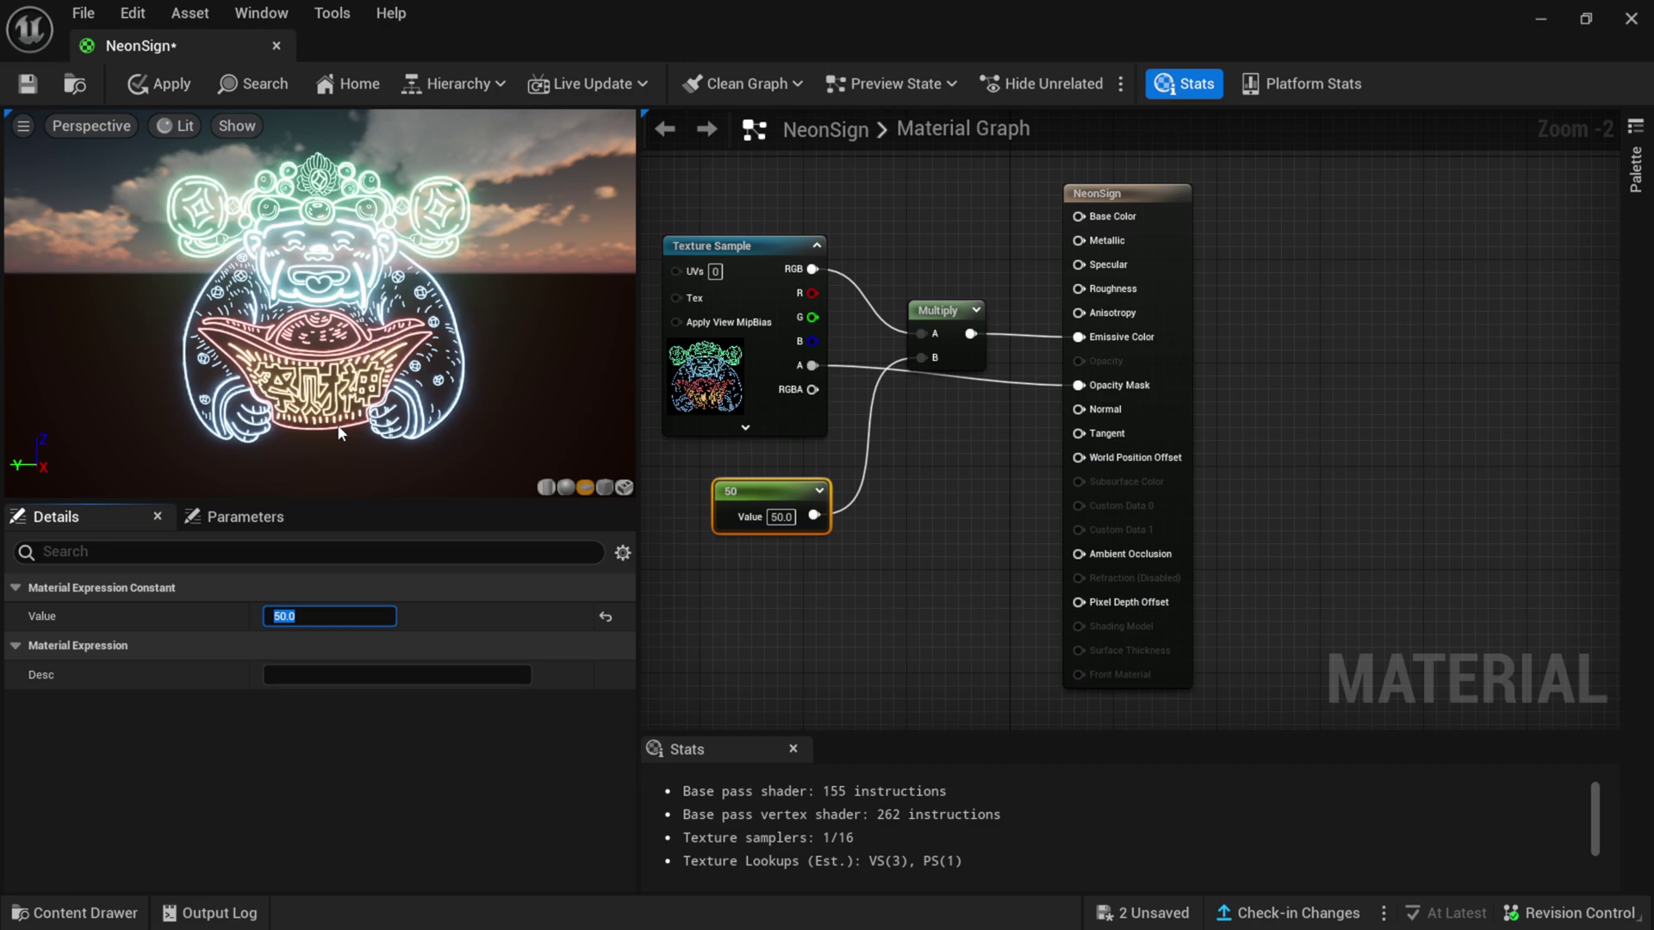
{"action": "left_click_drag", "start_coordinate": [341, 433], "coordinate": [413, 435]}
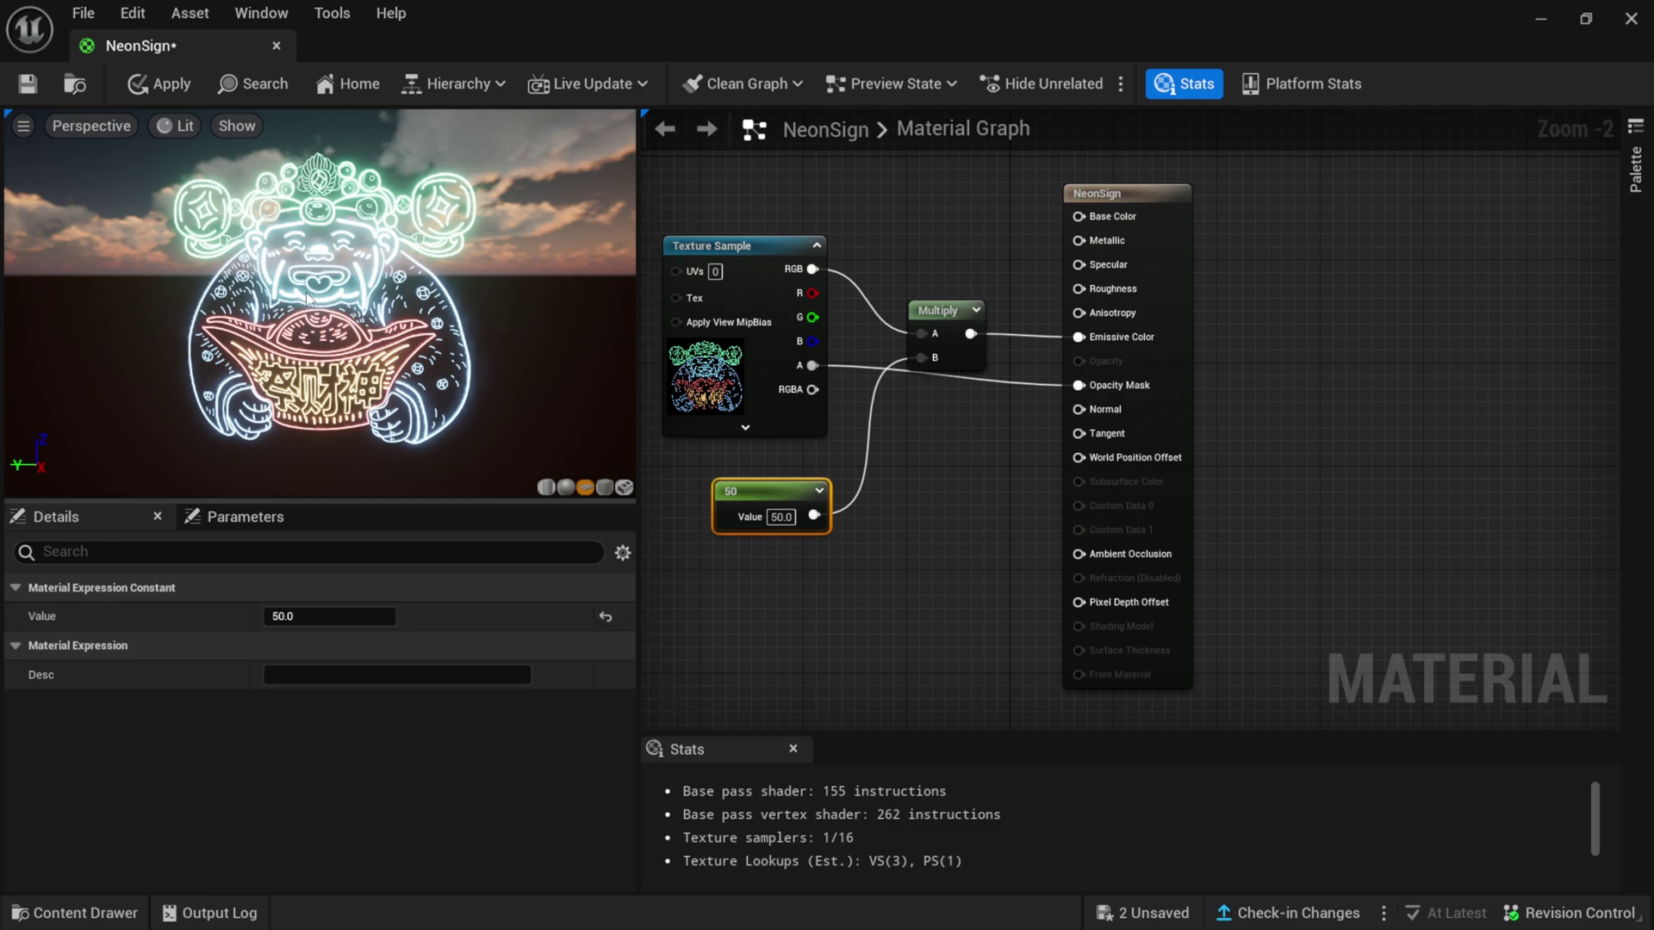
{"action": "left_click", "coordinate": [28, 84]}
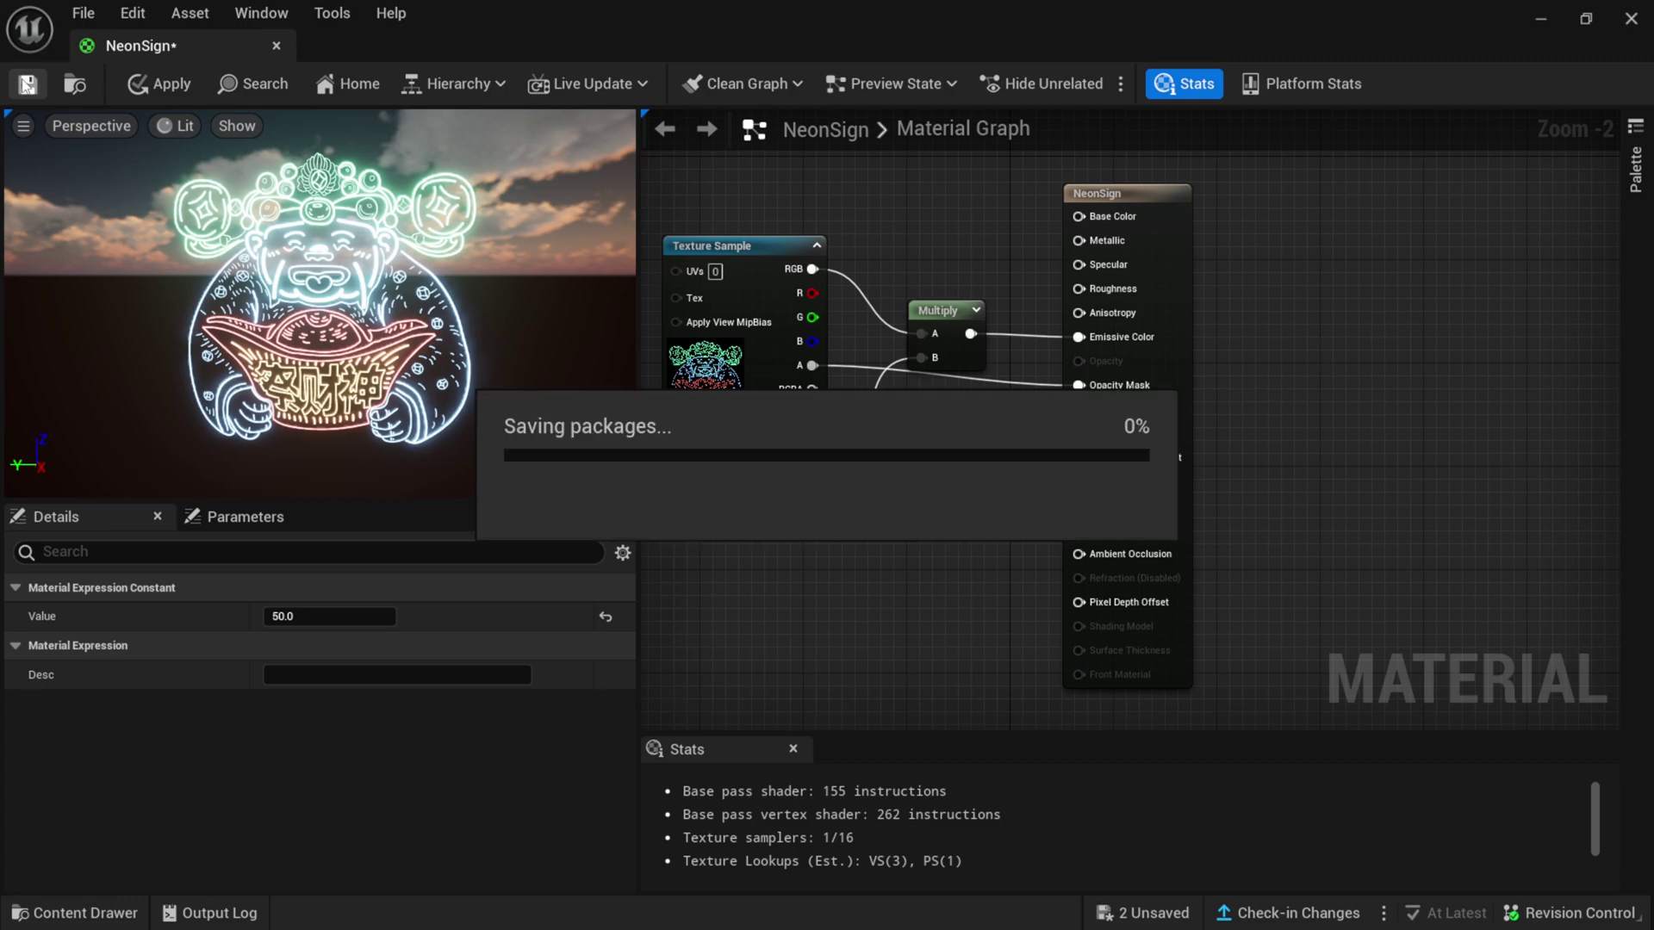
- Back in the level, add a Plane shape and slide it in front of the brick wall
{"action": "left_click", "coordinate": [1632, 24]}
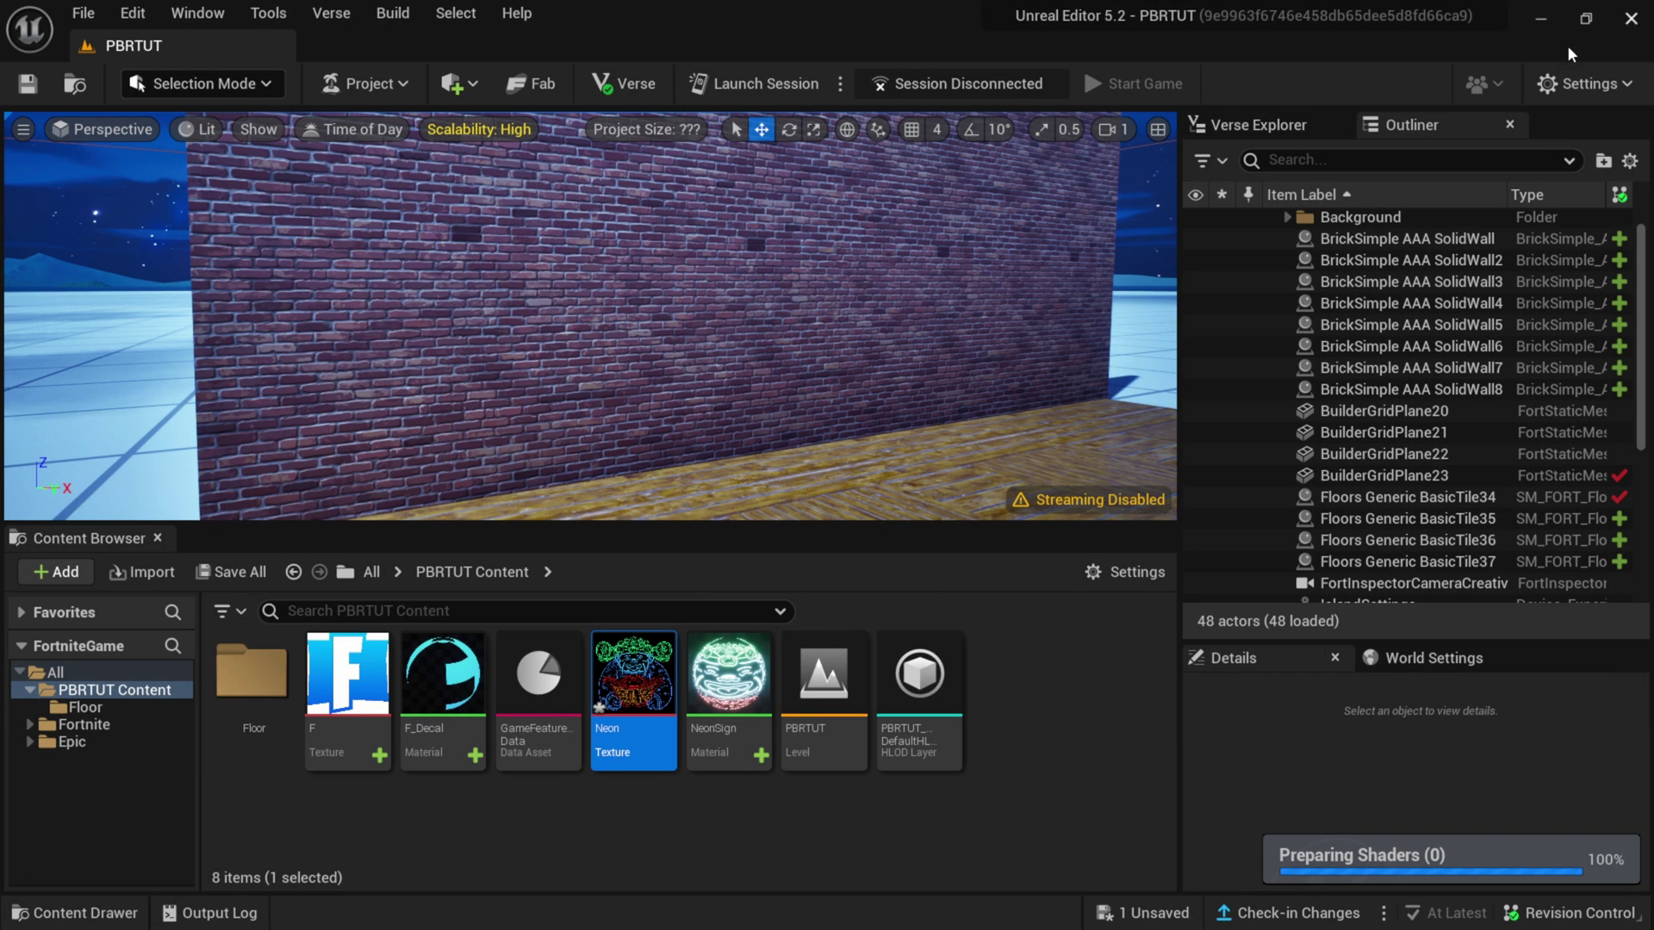
{"action": "right_click_drag", "start_coordinate": [717, 321], "coordinate": [824, 293]}
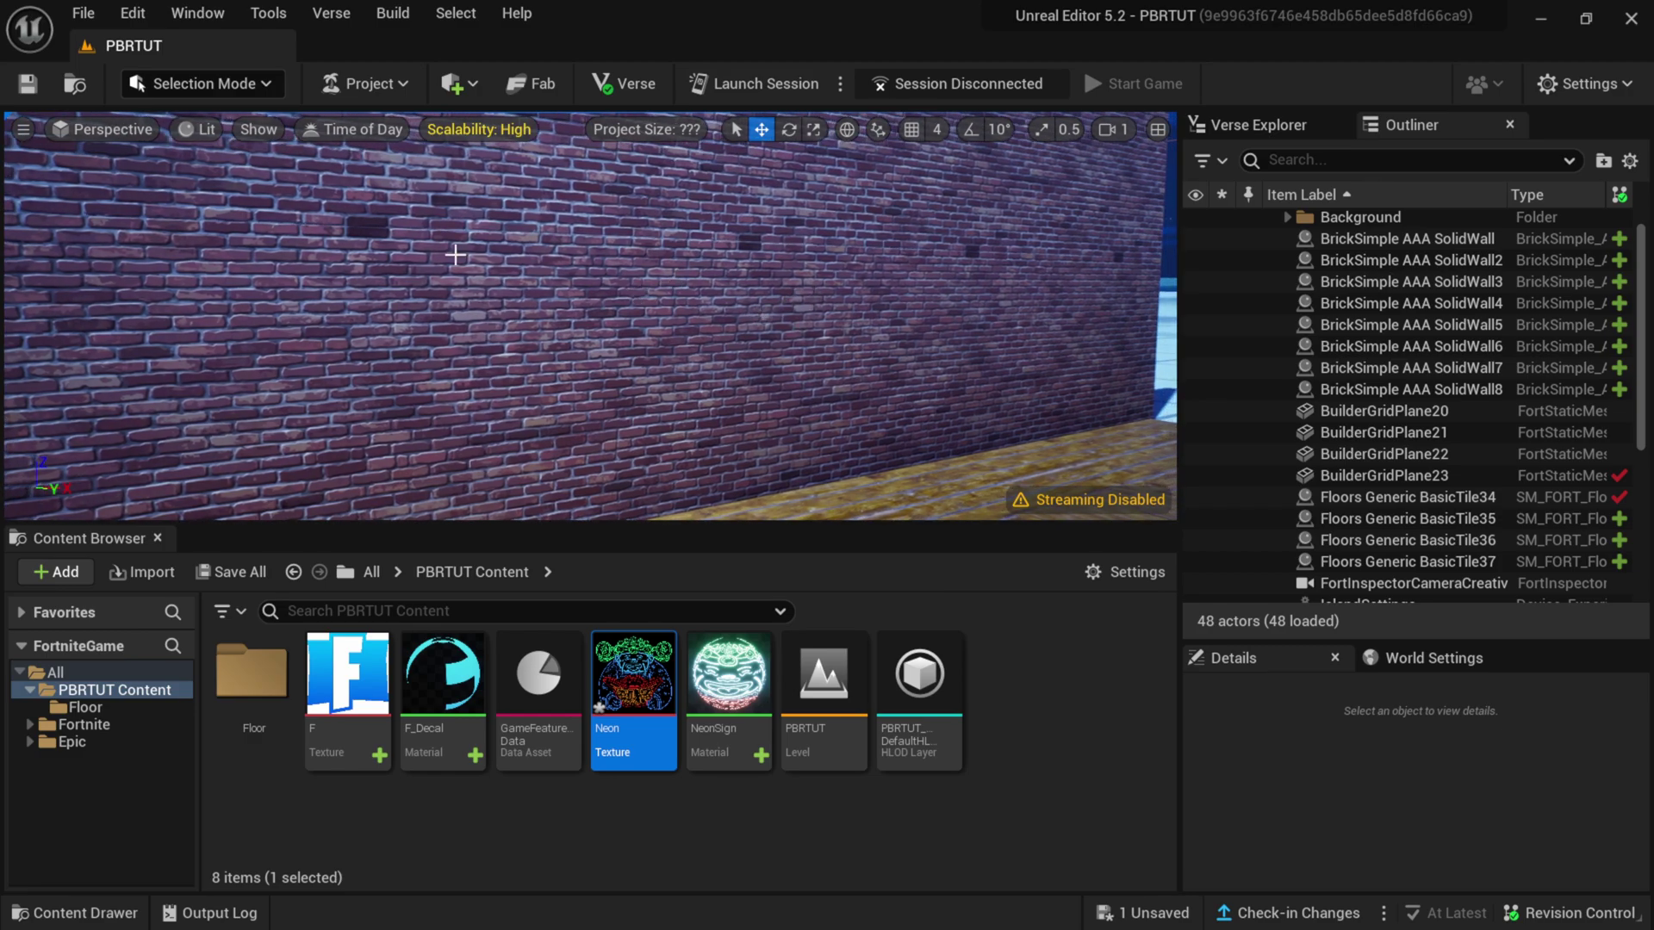
{"action": "left_click", "coordinate": [456, 90]}
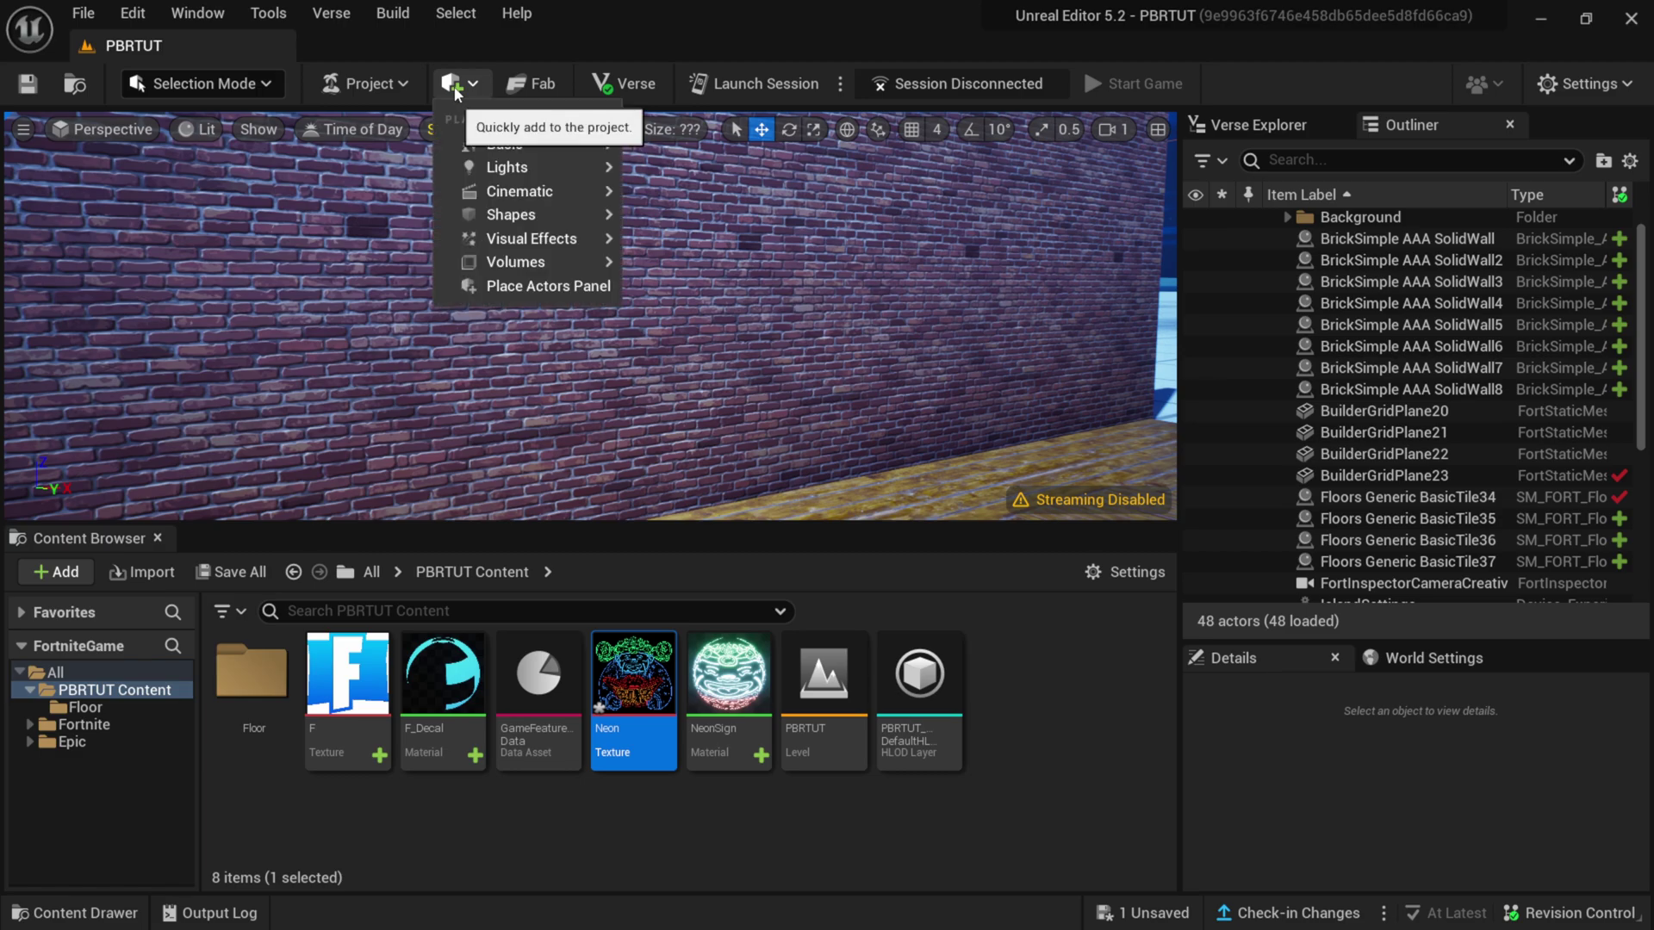
{"action": "mouse_move", "coordinate": [516, 217]}
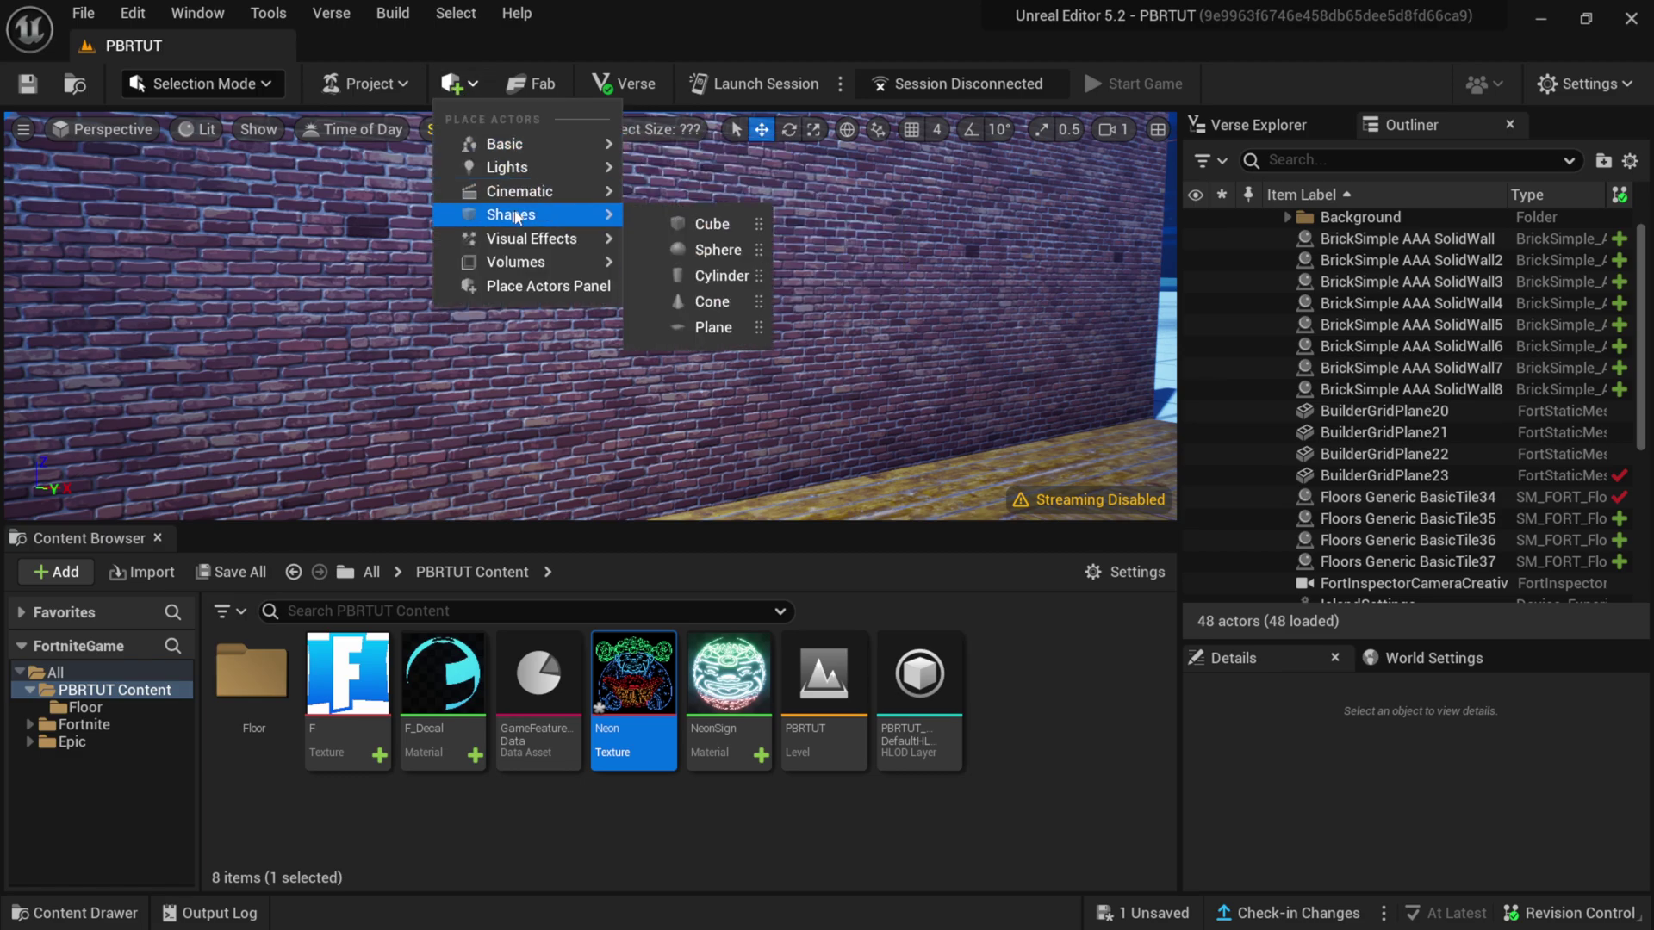
{"action": "left_click", "coordinate": [708, 330]}
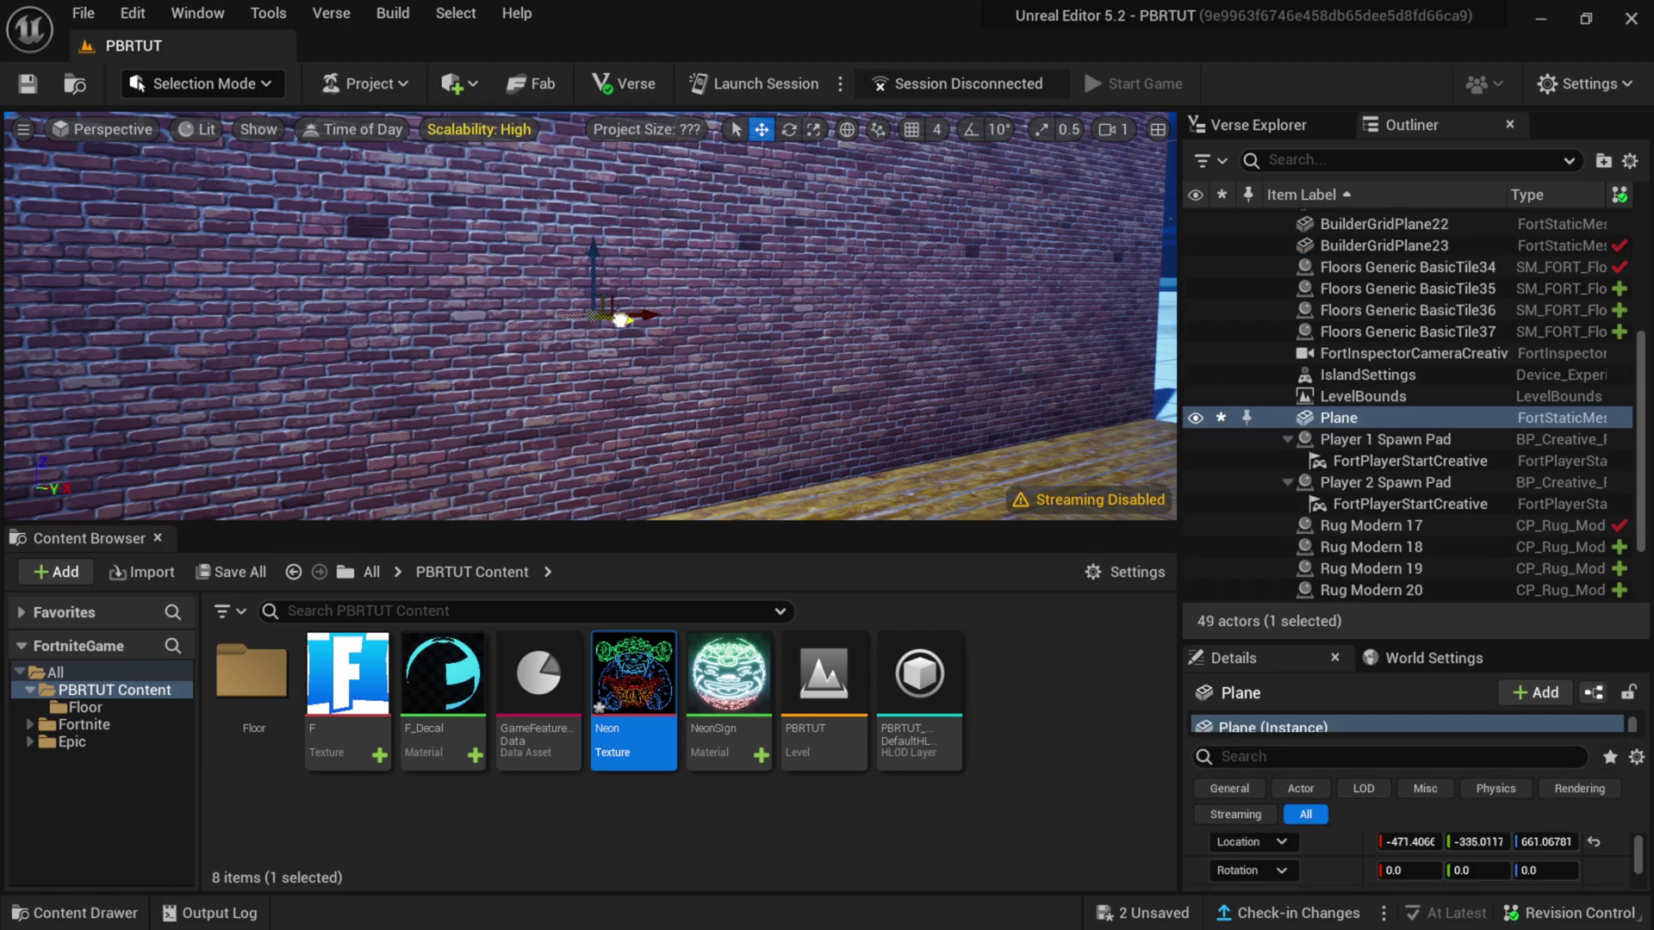
{"action": "left_click_drag", "start_coordinate": [620, 320], "coordinate": [673, 341]}
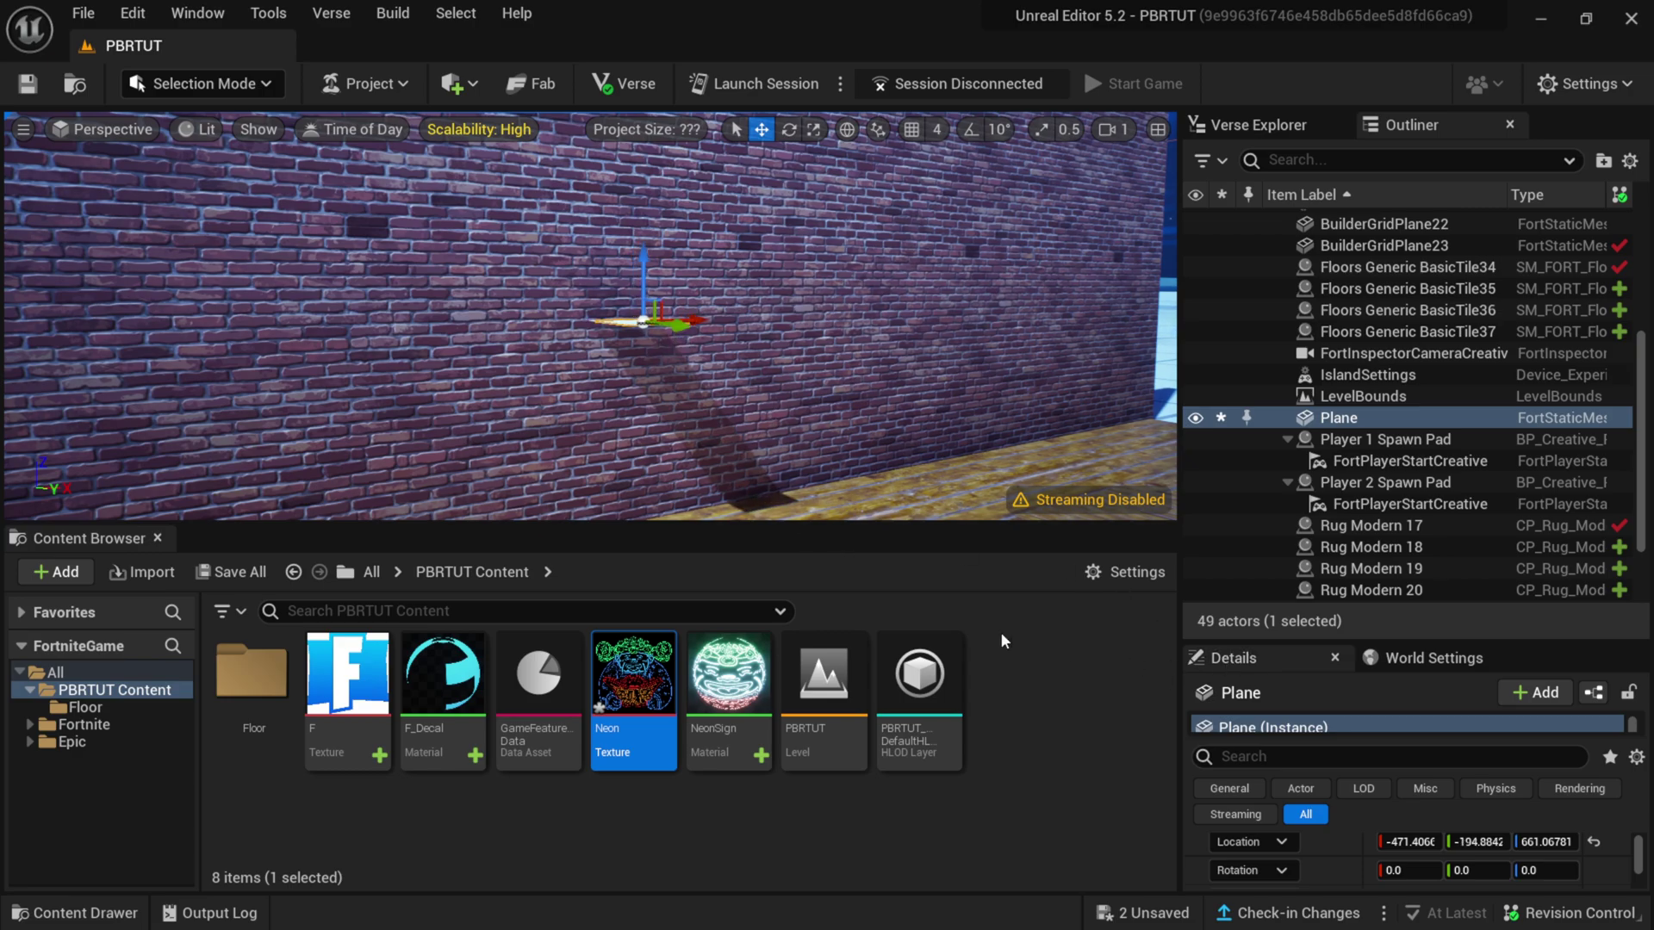
- Set the plane's X rotation to 90 degrees so it stands upright
{"action": "left_click_drag", "start_coordinate": [1323, 643], "coordinate": [1323, 336]}
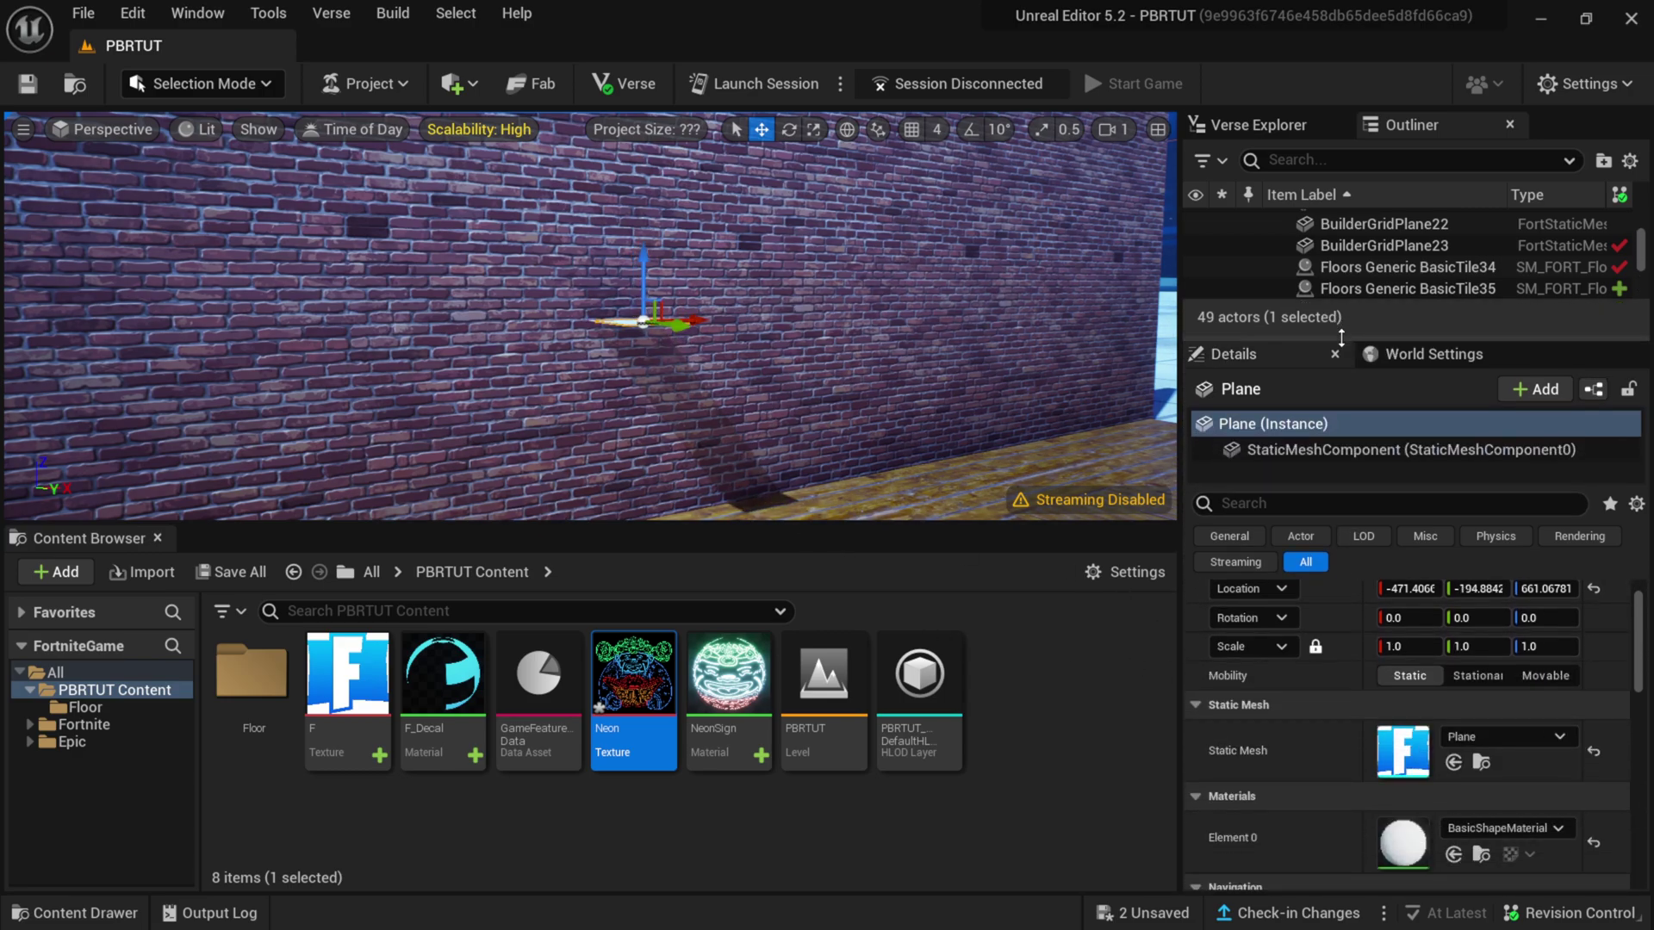
{"action": "left_click_drag", "start_coordinate": [1394, 617], "coordinate": [1456, 616]}
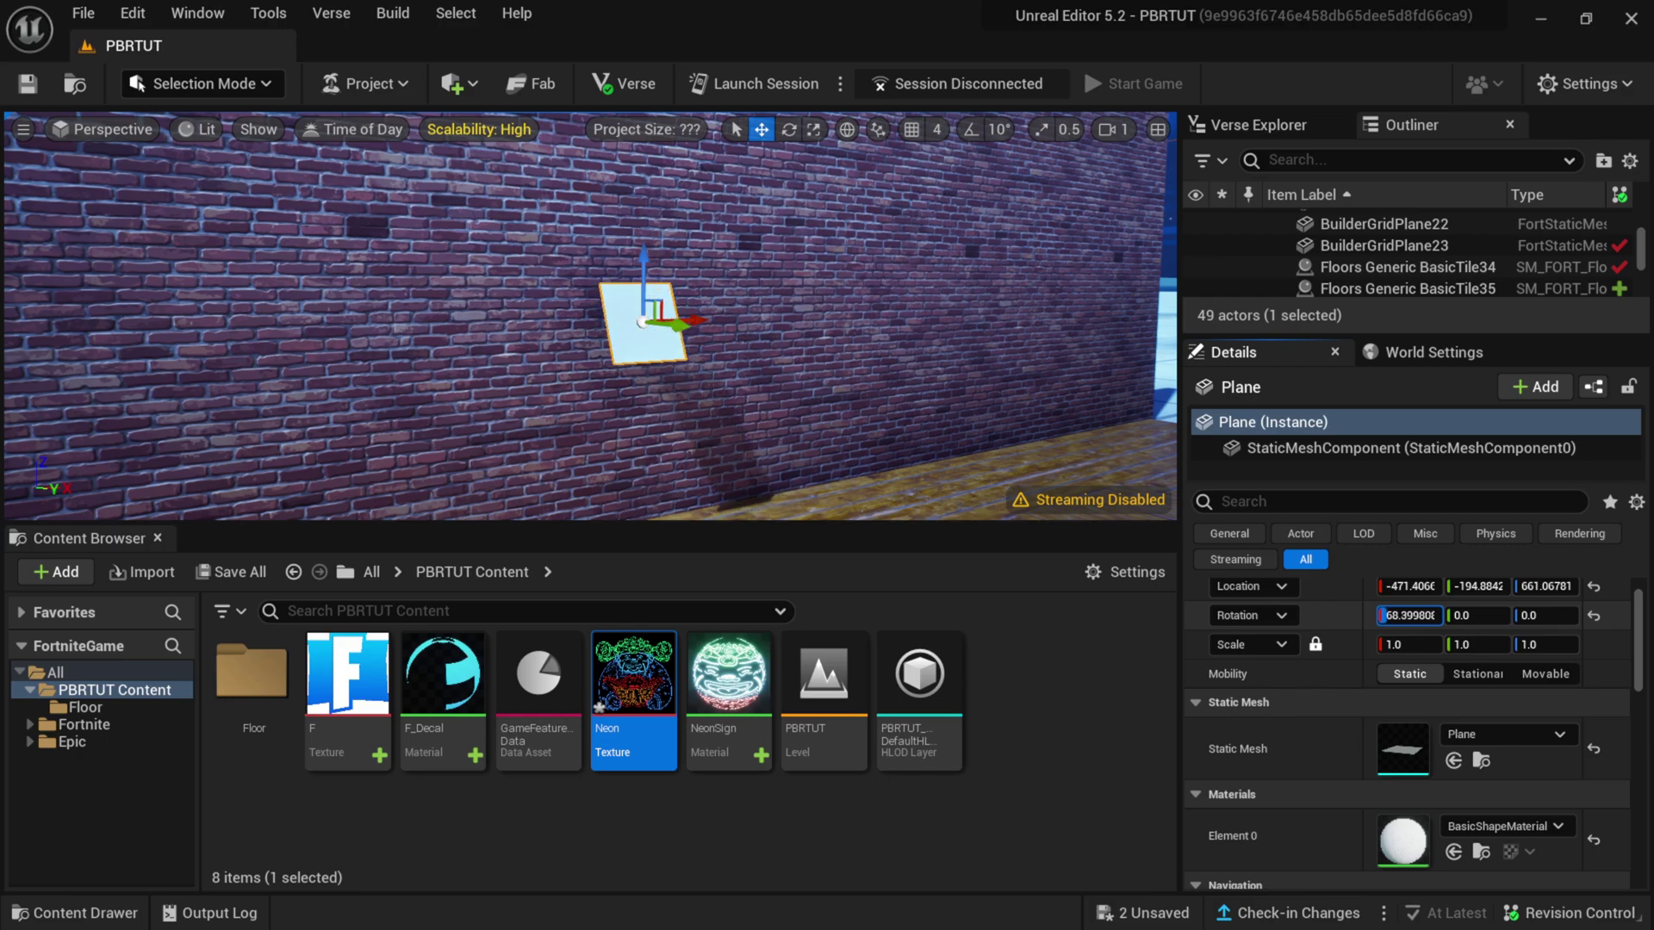
{"action": "left_click", "coordinate": [1397, 622]}
{"action": "type", "text": "90"}
{"action": "key", "text": "Return"}
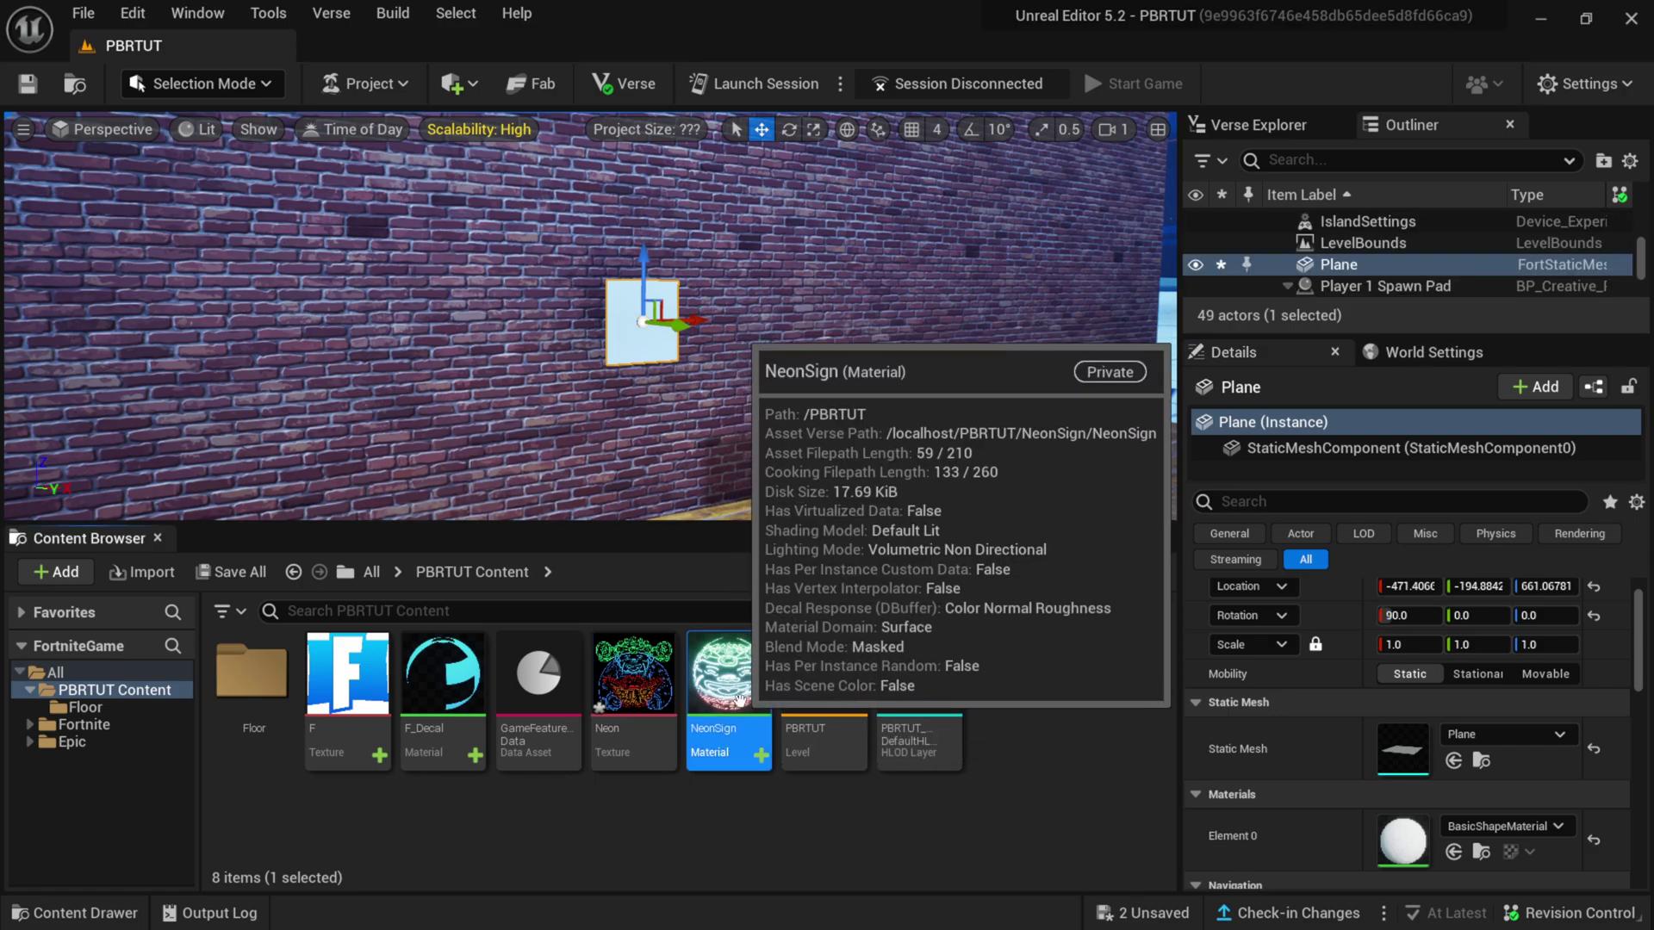
- Apply the NeonSign material to the plane and set its uniform scale to 2.5
{"action": "left_click_drag", "start_coordinate": [720, 752], "coordinate": [633, 343]}
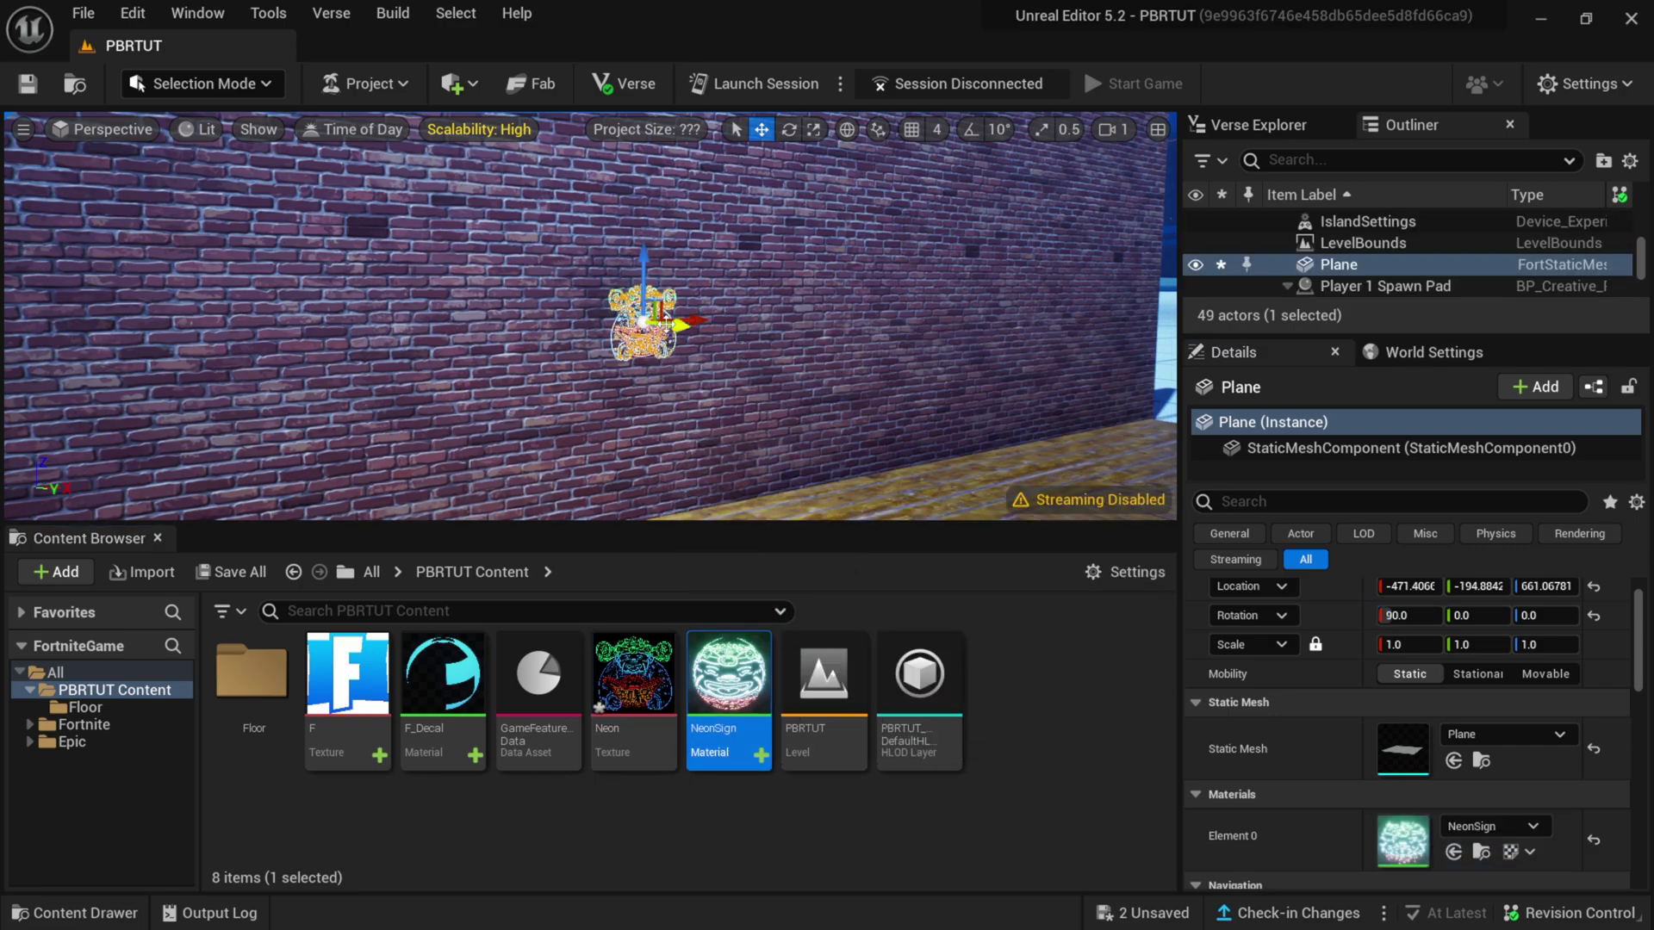
{"action": "left_click", "coordinate": [1432, 645]}
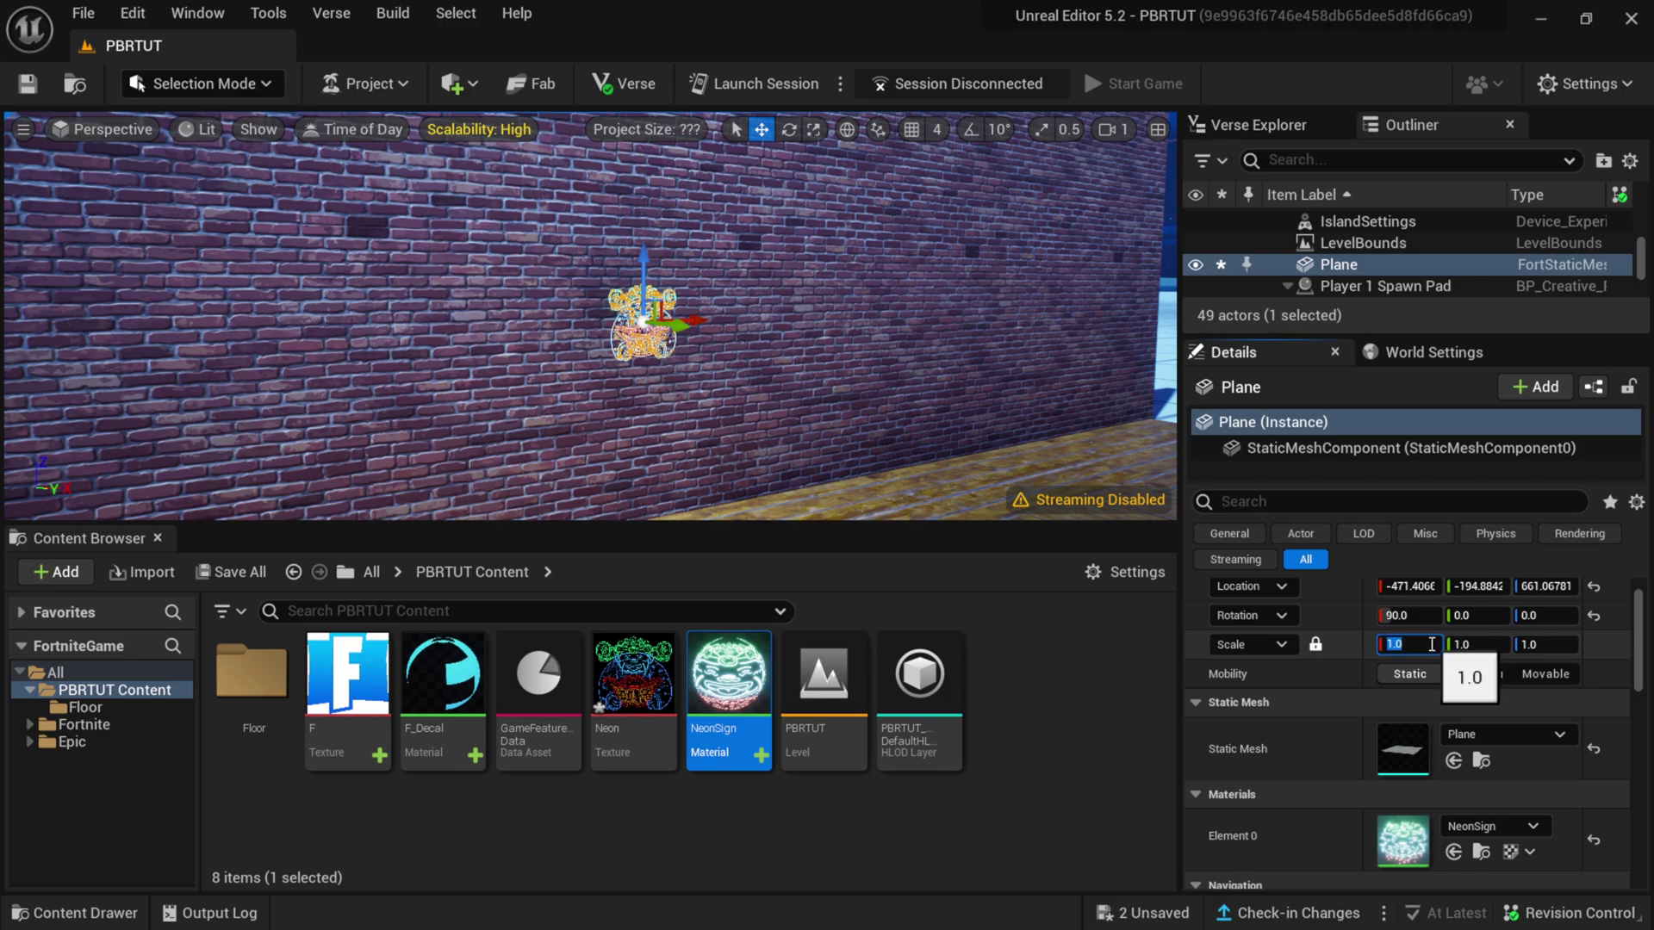
{"action": "type", "text": "2"}
{"action": "key", "text": "Return"}
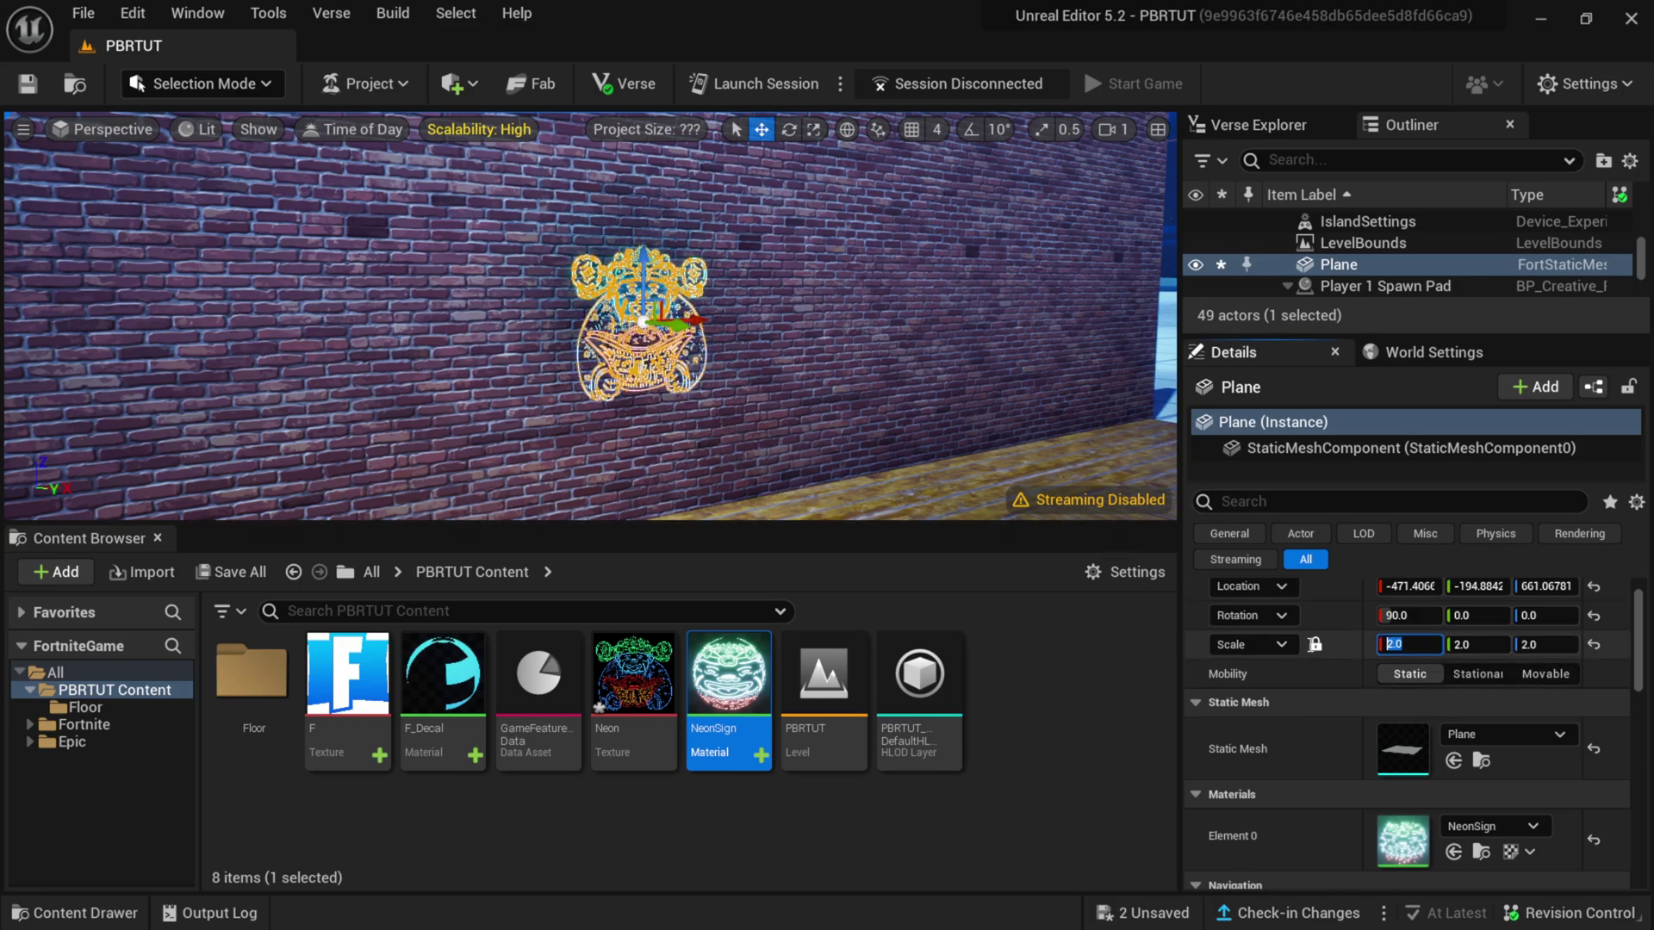
{"action": "type", "text": "2.5"}
{"action": "key", "text": "Return"}
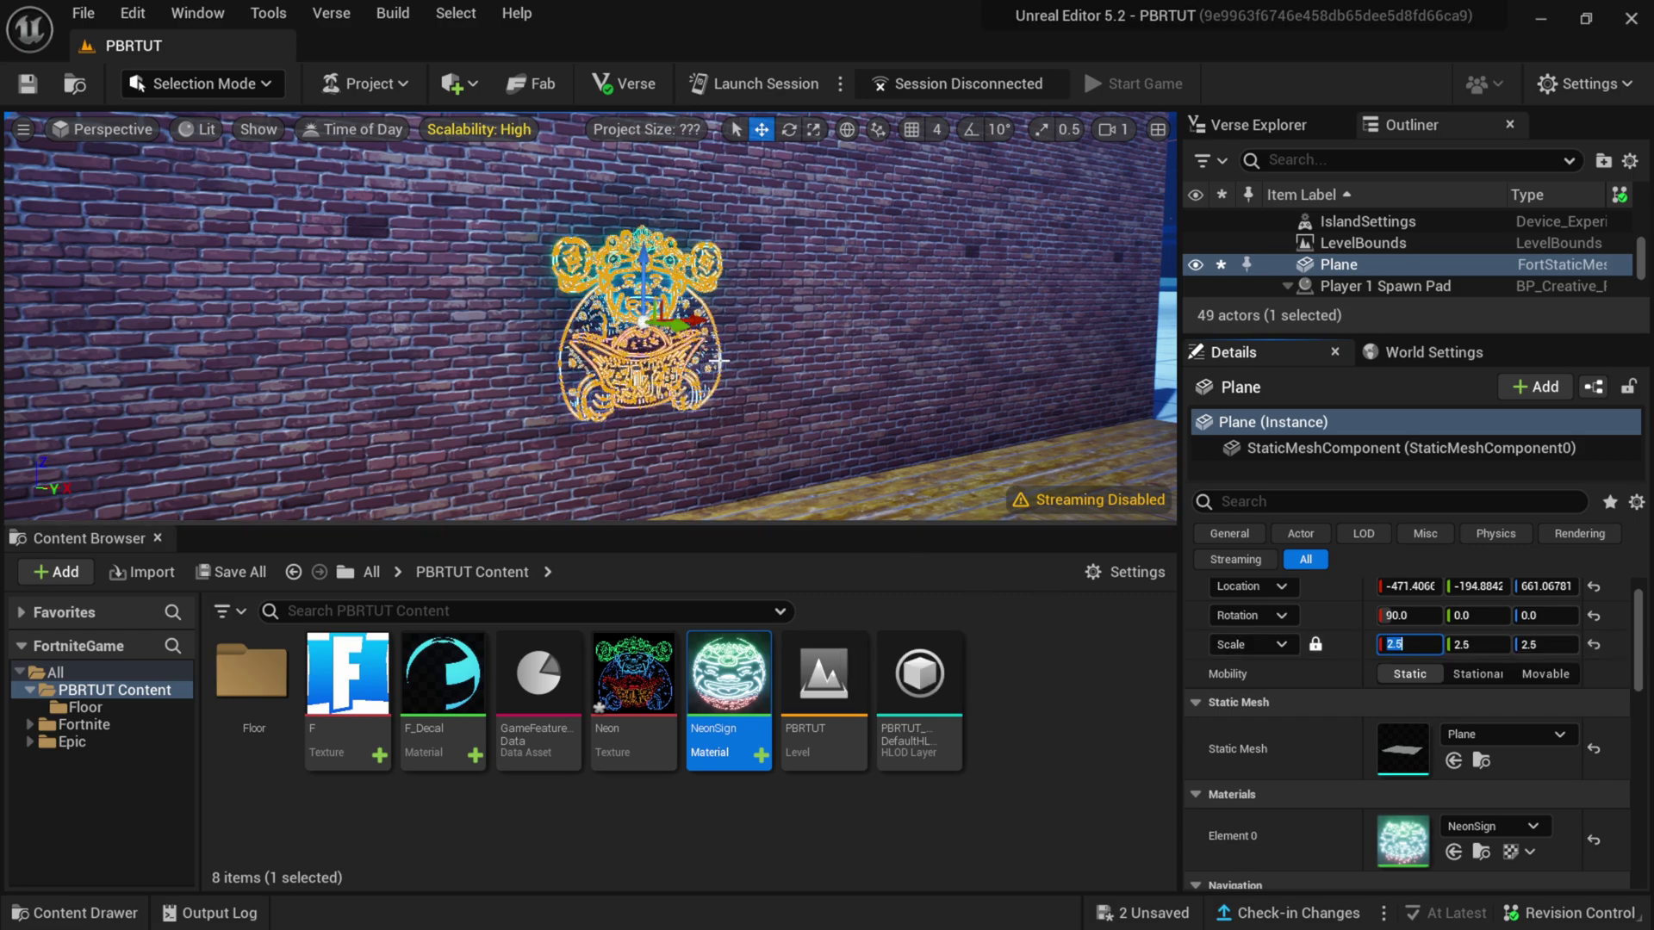
- Move the sign plane left along the brick wall
{"action": "scroll", "coordinate": [711, 363], "scroll_direction": "up", "scroll_amount": 4}
{"action": "left_click_drag", "start_coordinate": [751, 332], "coordinate": [680, 334]}
{"action": "left_click", "coordinate": [552, 269]}
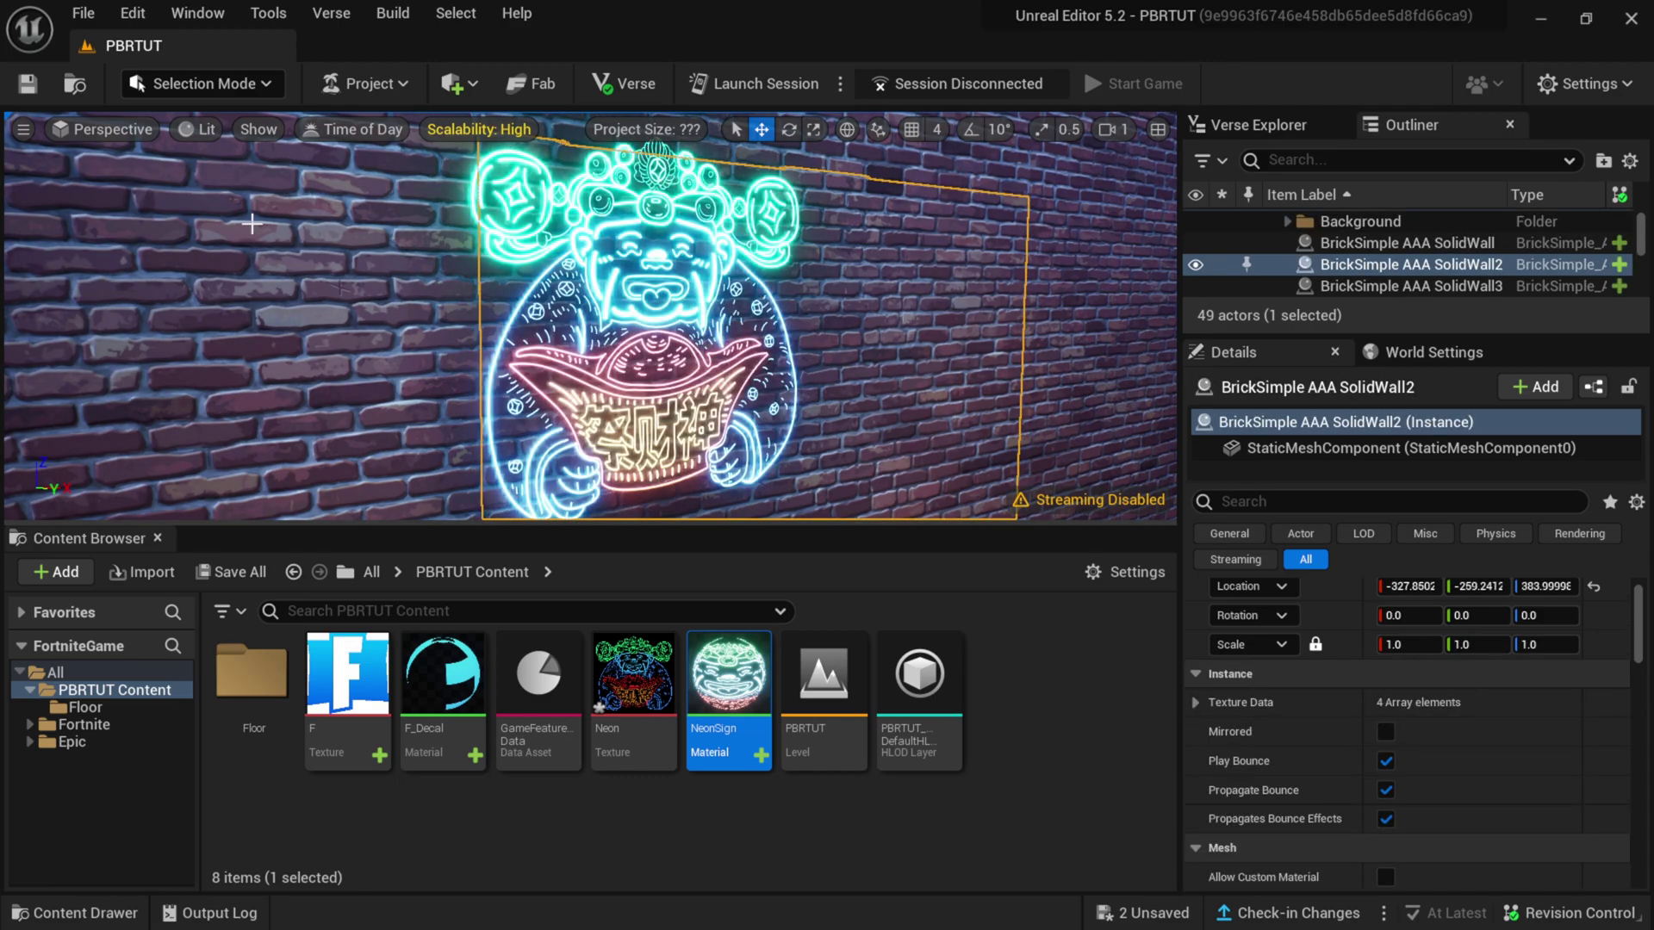
- Slide the time-of-day preview to about 5.3 to relight the scene
{"action": "left_click", "coordinate": [343, 138]}
{"action": "mouse_move", "coordinate": [393, 190]}
{"action": "left_mouse_down"}
{"action": "mouse_move", "coordinate": [515, 191]}
{"action": "mouse_move", "coordinate": [406, 191]}
{"action": "left_mouse_up"}
{"action": "left_click", "coordinate": [312, 339]}
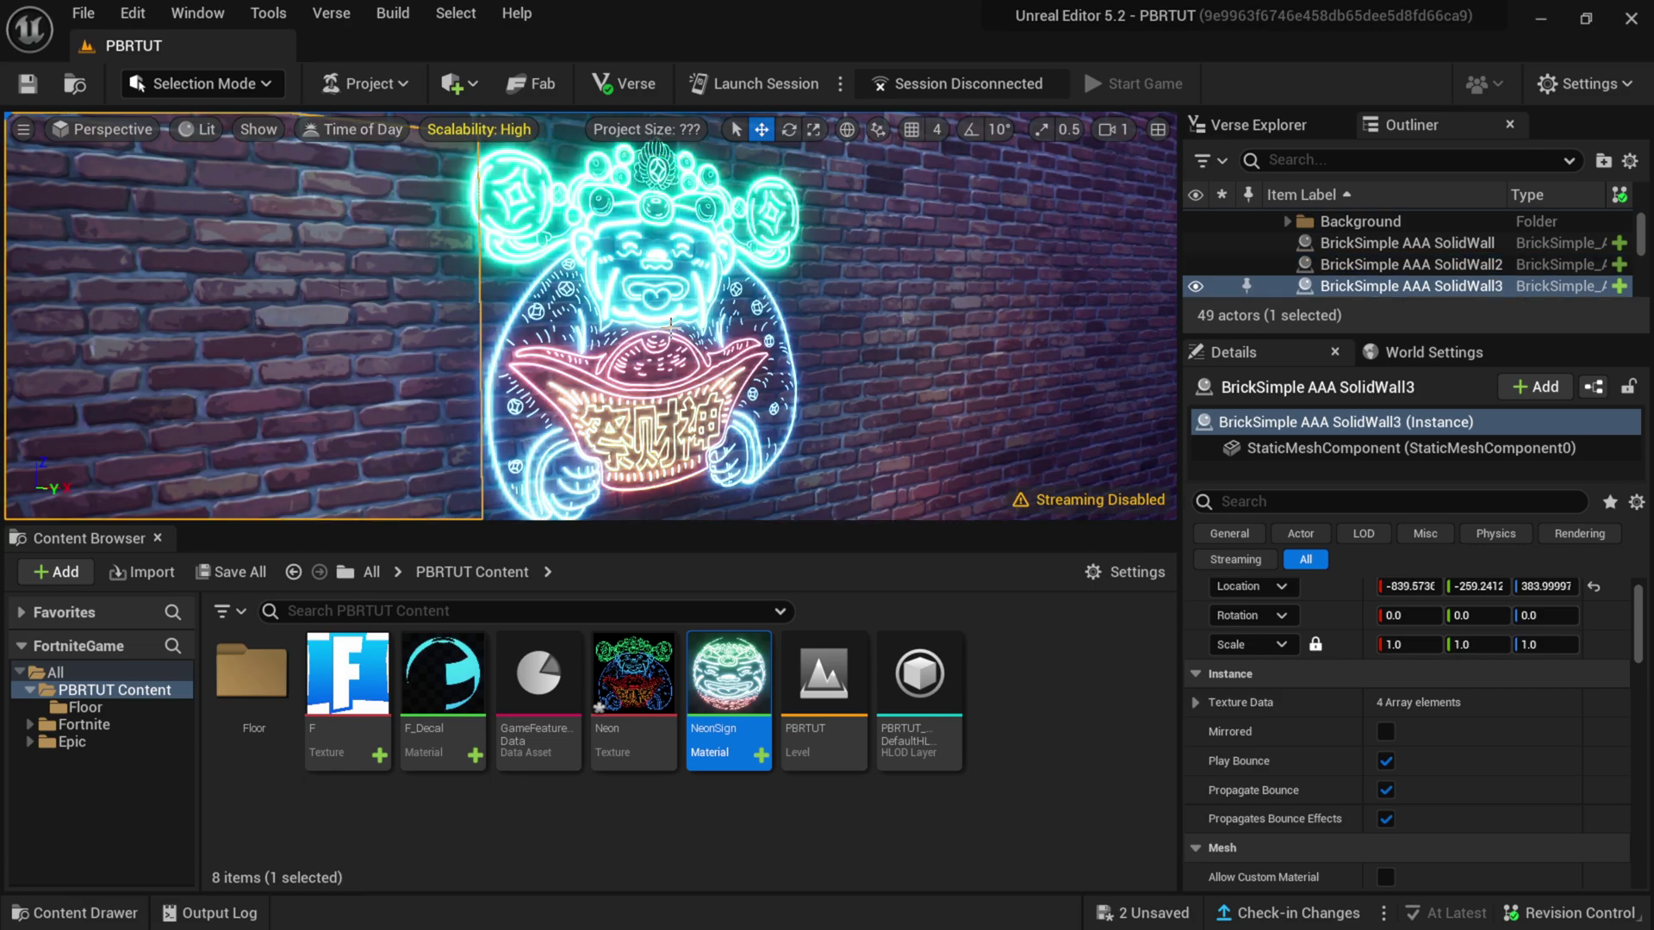
- Orbit and dolly around the wall to inspect the glowing neon sign
{"action": "right_click_drag", "start_coordinate": [340, 287], "coordinate": [422, 283]}
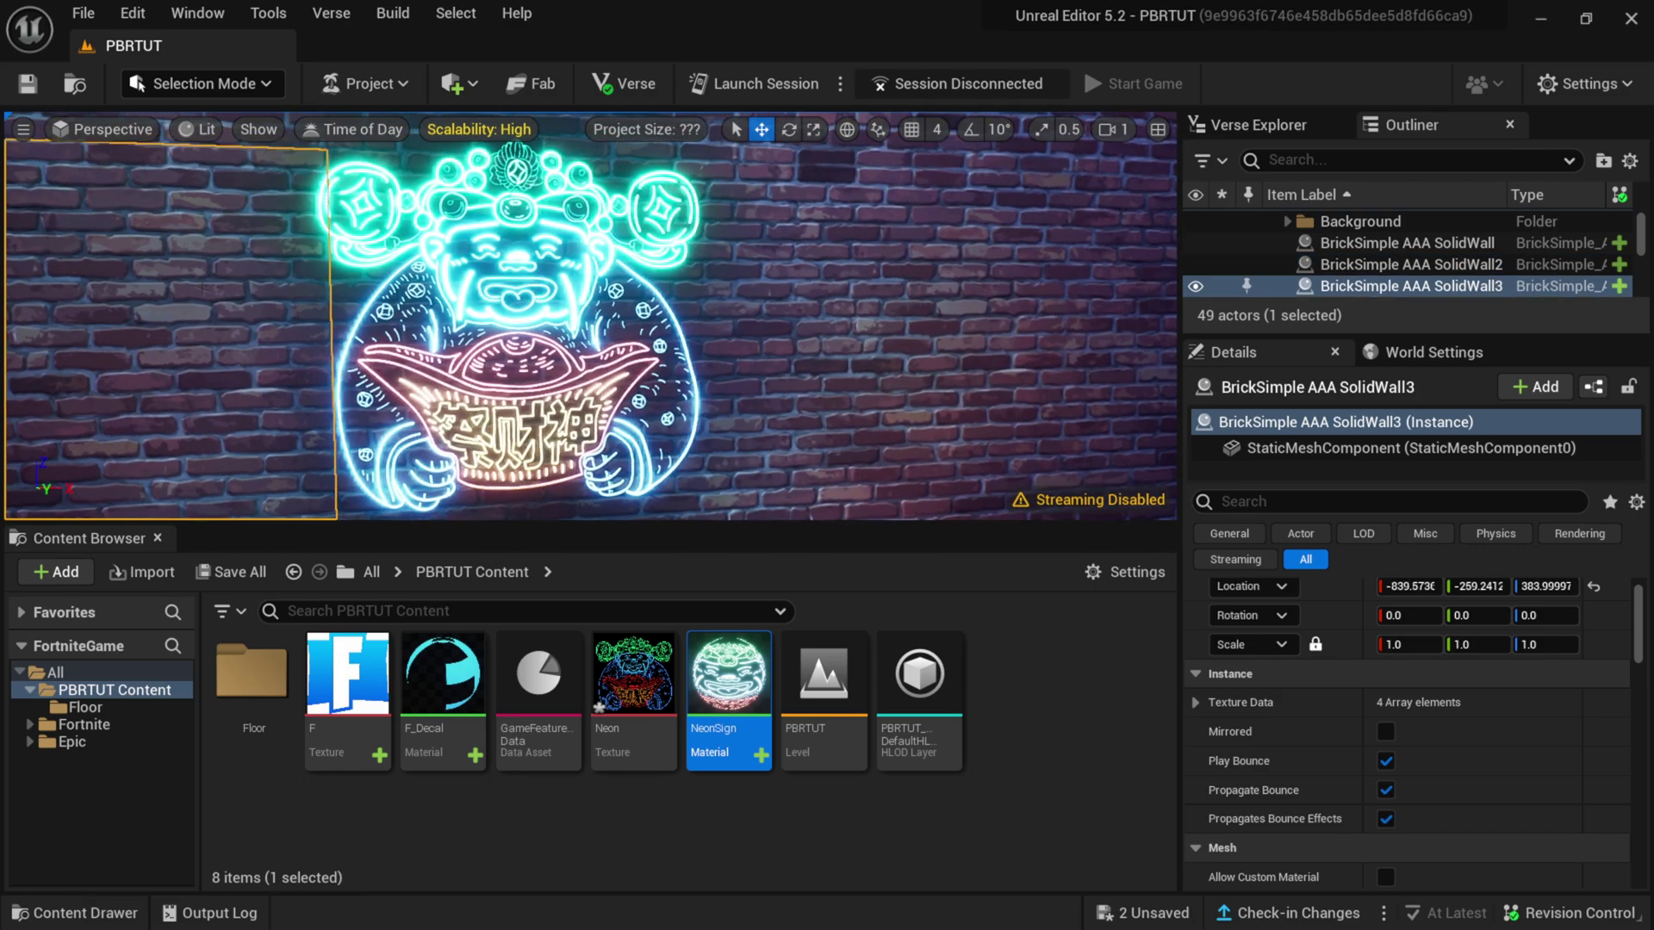
{"action": "right_click_drag", "start_coordinate": [626, 385], "coordinate": [731, 441]}
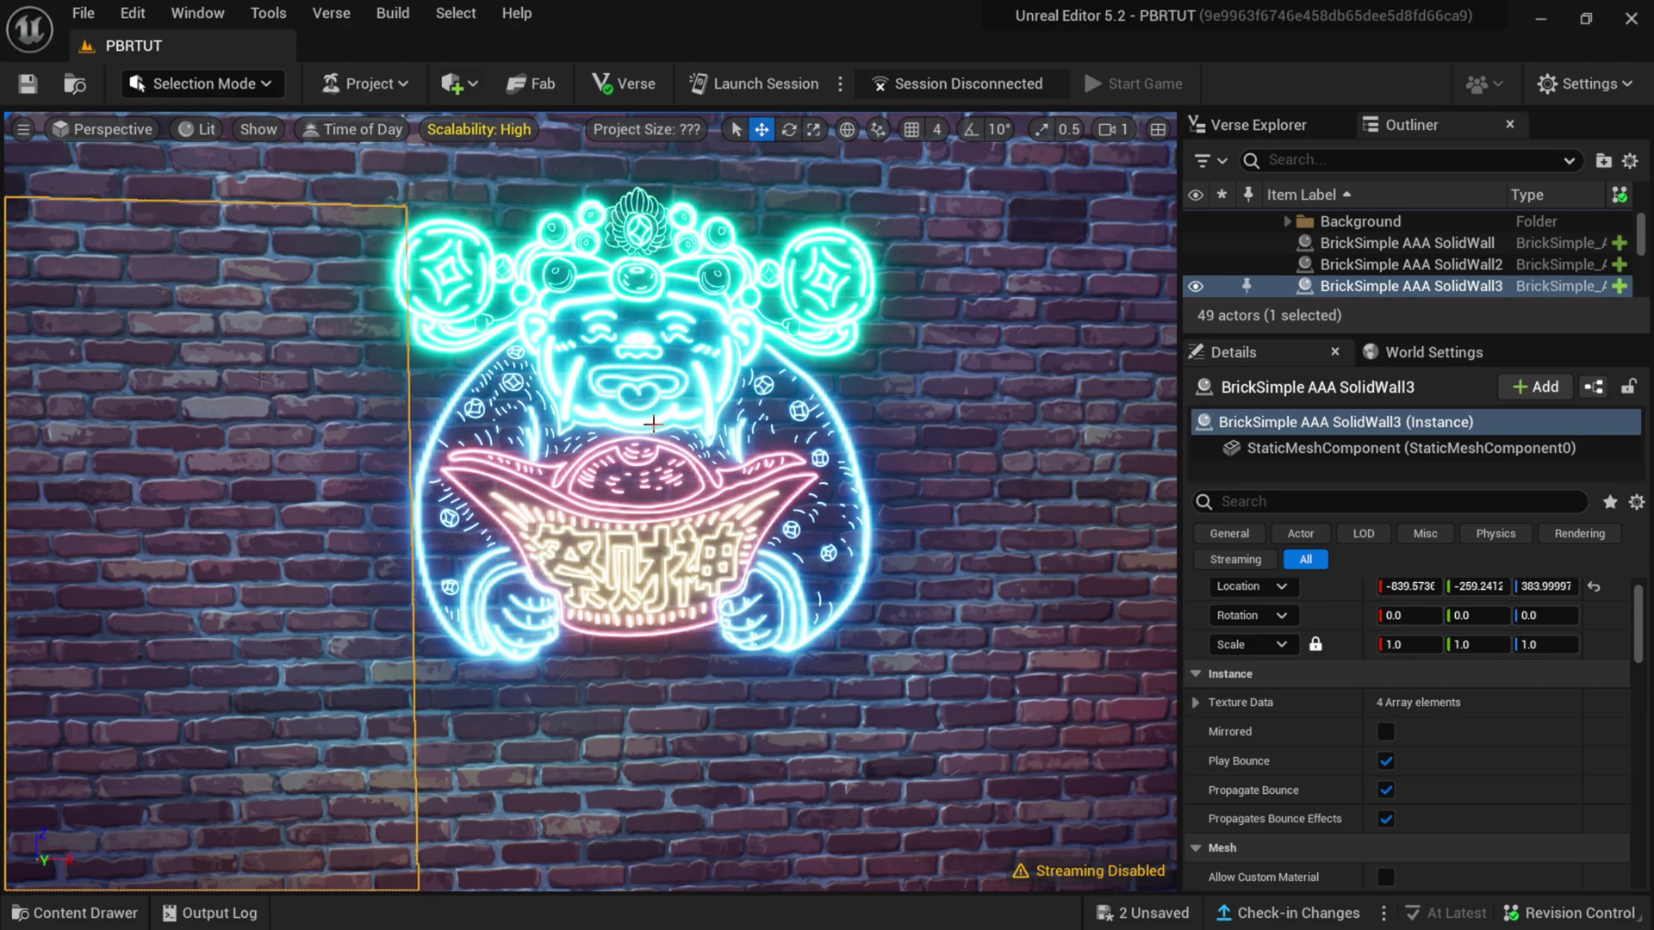
{"action": "right_click_drag", "start_coordinate": [738, 456], "coordinate": [586, 459]}
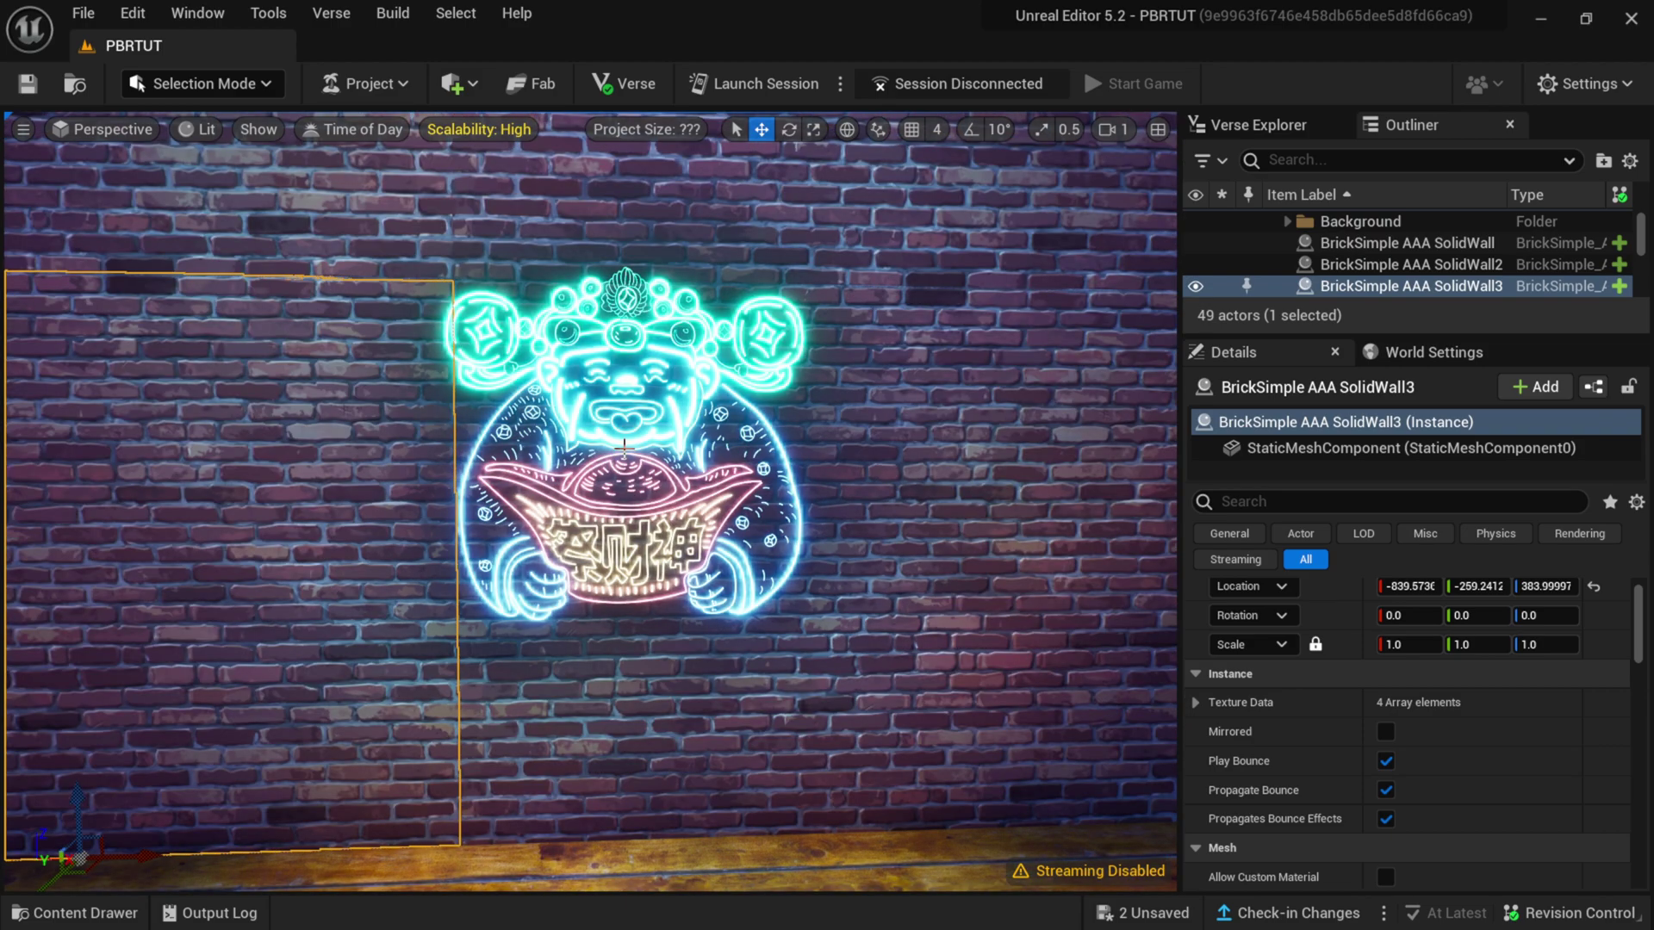
{"action": "scroll", "coordinate": [810, 450], "scroll_direction": "down", "scroll_amount": 3}
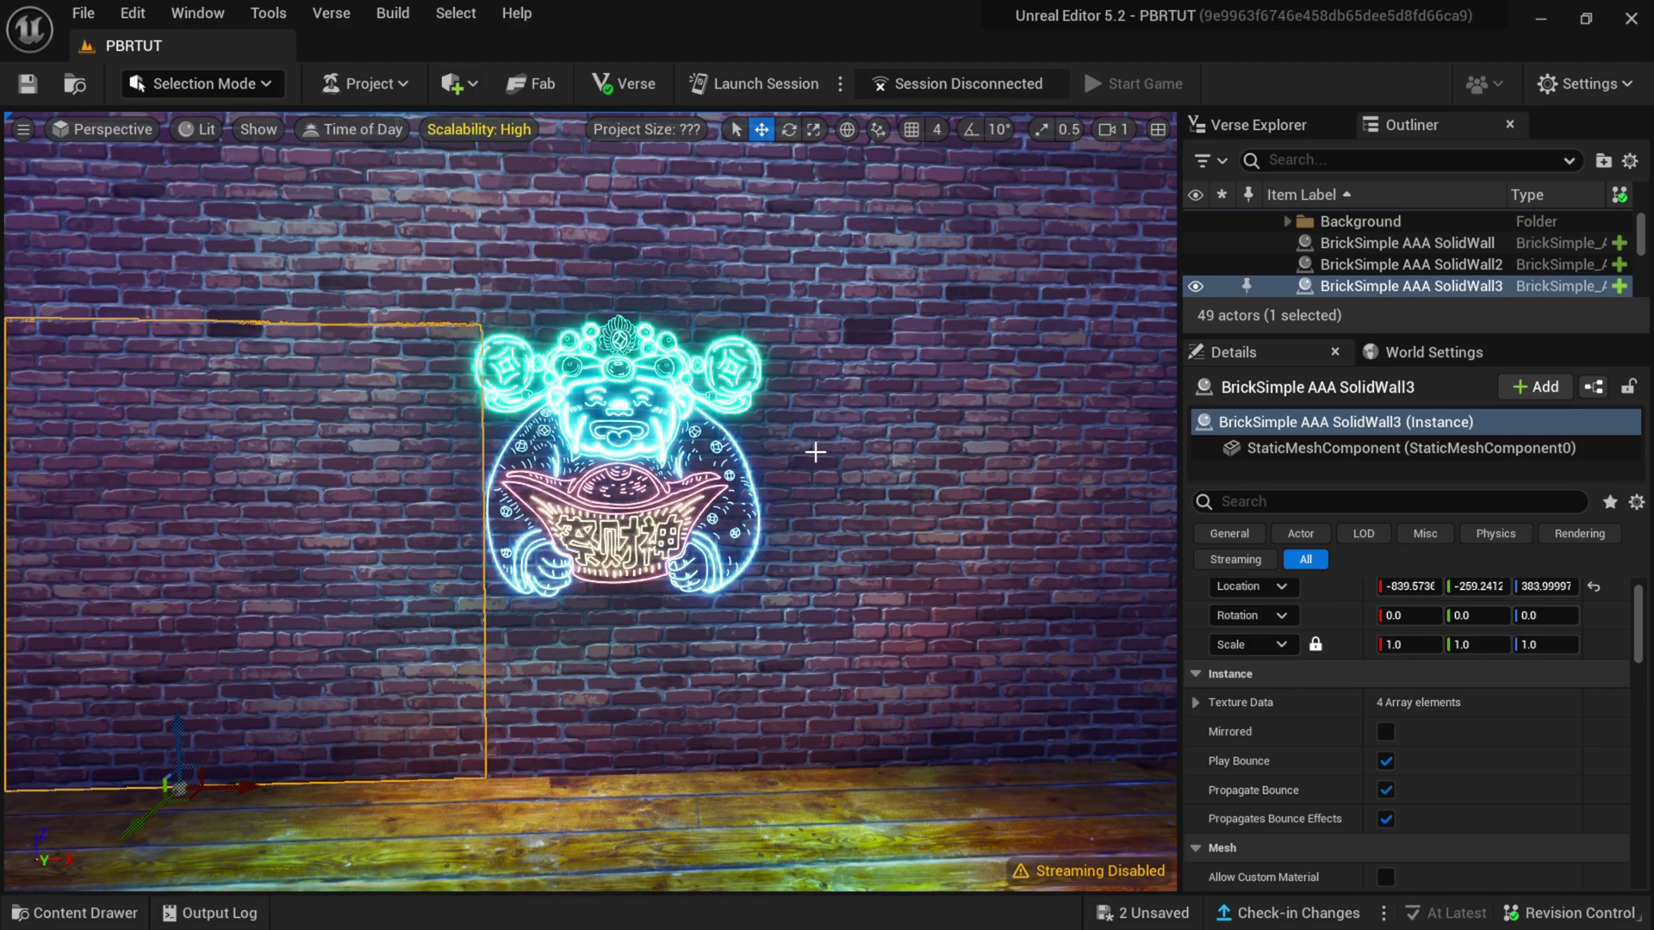
{"action": "scroll", "coordinate": [836, 469], "scroll_direction": "up", "scroll_amount": 3}
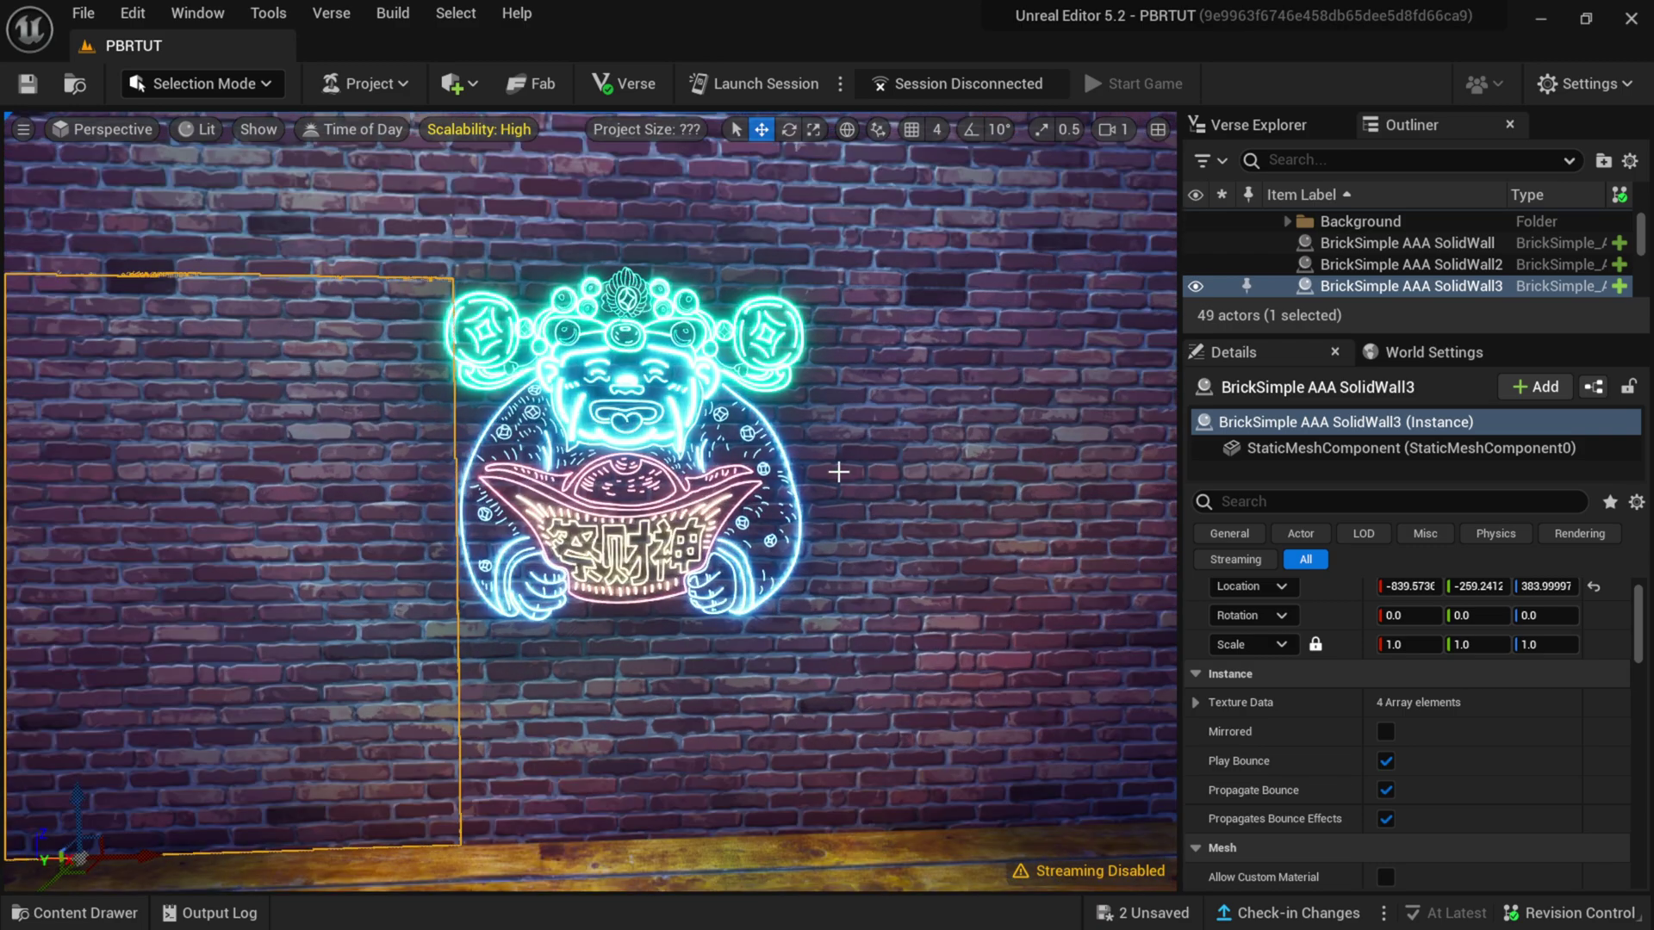